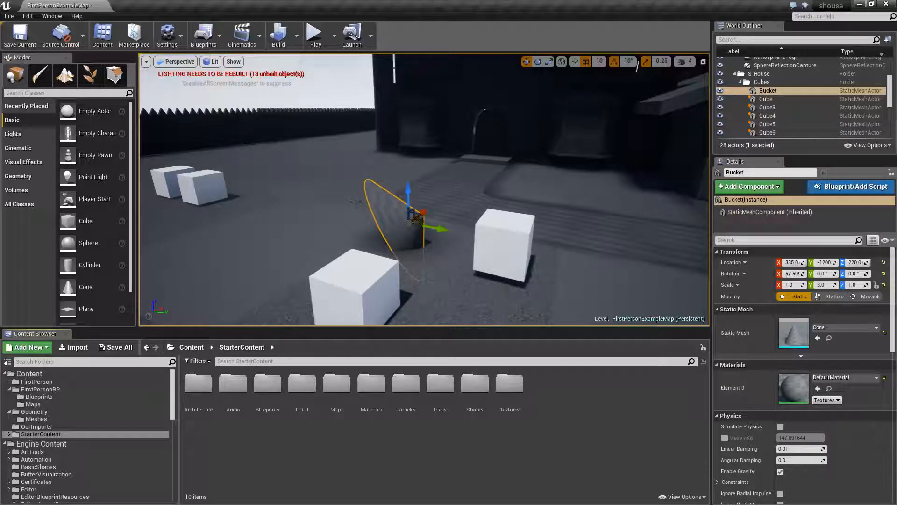
Open the Wall_Door_400x300 static mesh from the StarterContent Architecture folder for editing.
{"action": "right_click_drag", "start_coordinate": [439, 225], "coordinate": [392, 226]}
{"action": "key", "text": "d"}
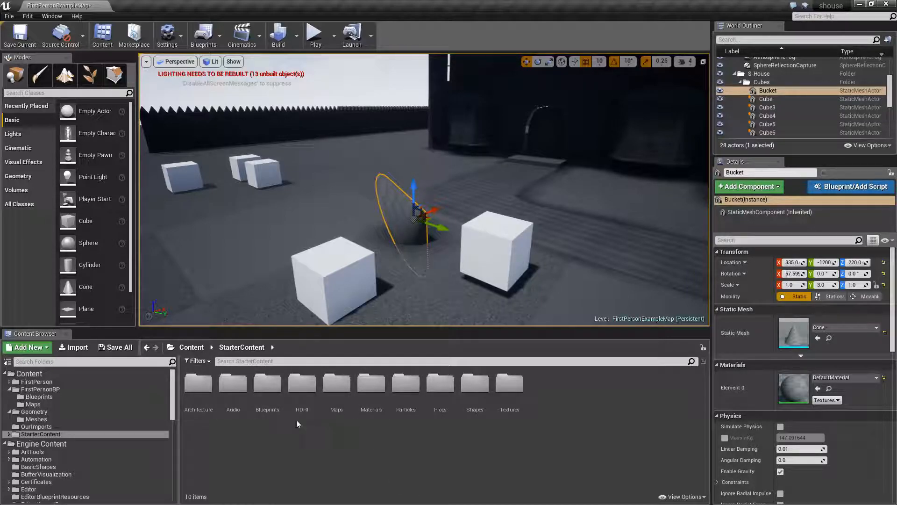
{"action": "double_click", "coordinate": [198, 383]}
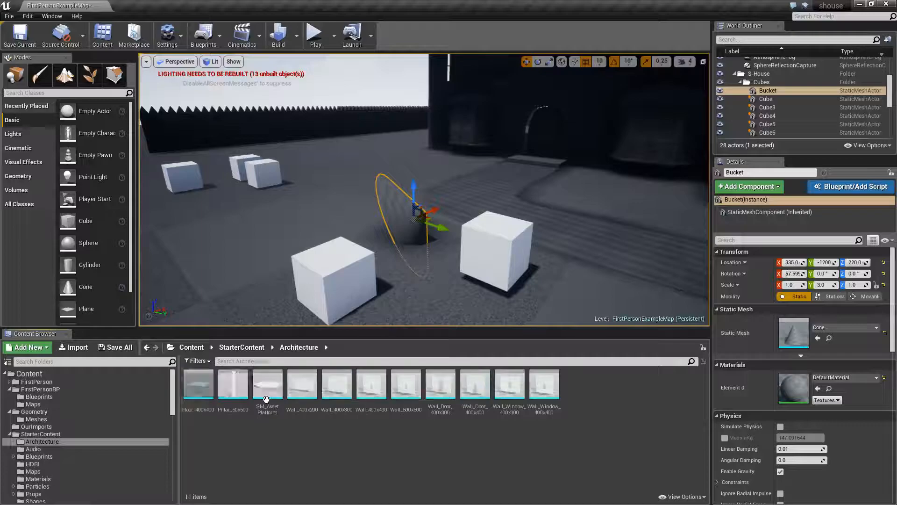
{"action": "double_click", "coordinate": [443, 387]}
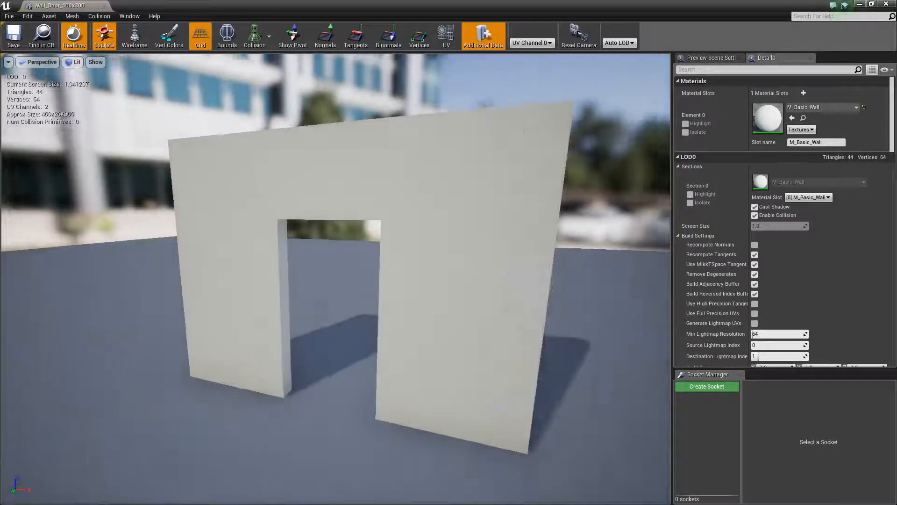
Examine the door wall mesh's detail settings, from LOD and collision to navigation, and the materials available for its slot.
{"action": "mouse_move", "coordinate": [633, 114]}
{"action": "right_mouse_down"}
{"action": "mouse_move", "coordinate": [622, 115]}
{"action": "mouse_move", "coordinate": [633, 113]}
{"action": "right_mouse_up"}
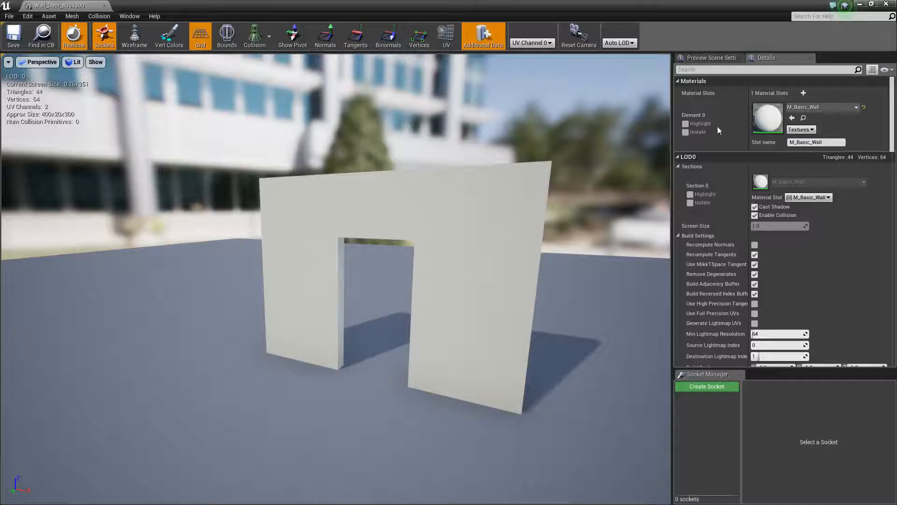
{"action": "left_click_drag", "start_coordinate": [891, 84], "coordinate": [884, 112]}
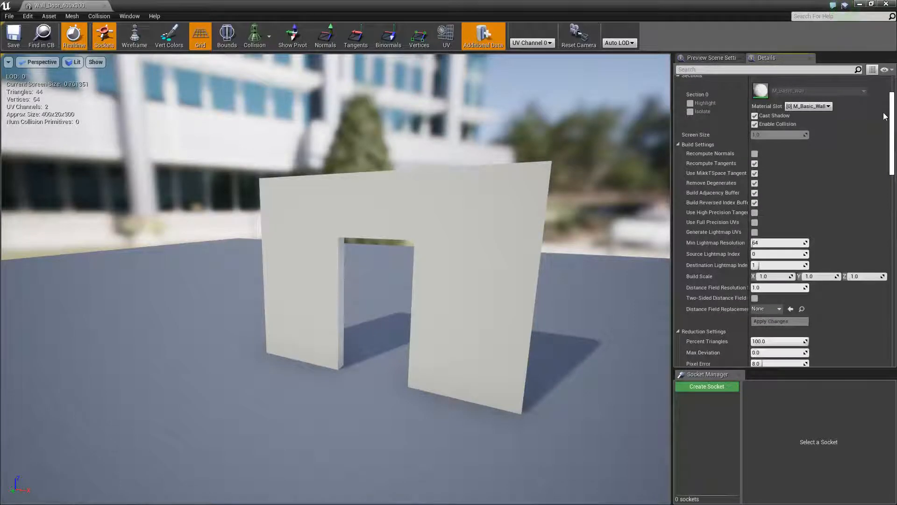
{"action": "scroll", "coordinate": [883, 113], "scroll_direction": "down", "scroll_amount": 2}
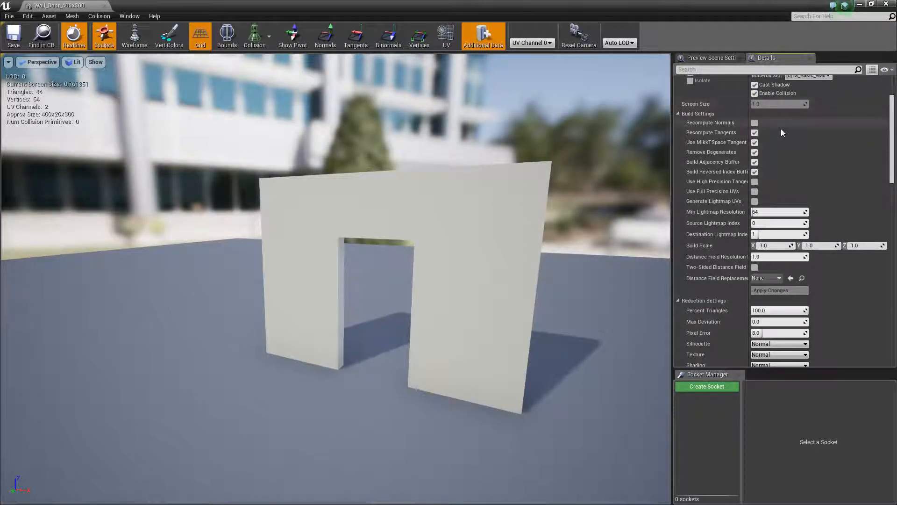
{"action": "left_click_drag", "start_coordinate": [891, 126], "coordinate": [891, 173]}
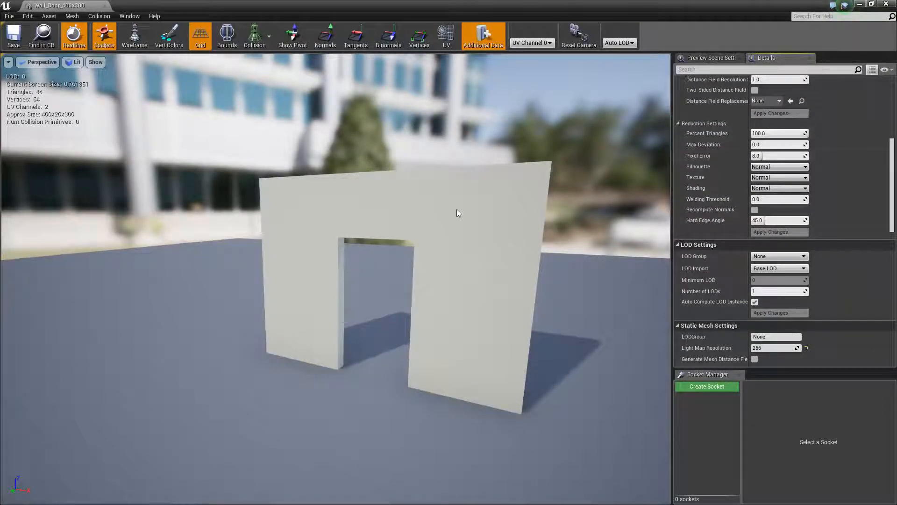
{"action": "left_click_drag", "start_coordinate": [891, 177], "coordinate": [886, 254]}
{"action": "scroll", "coordinate": [886, 254], "scroll_direction": "down", "scroll_amount": 3}
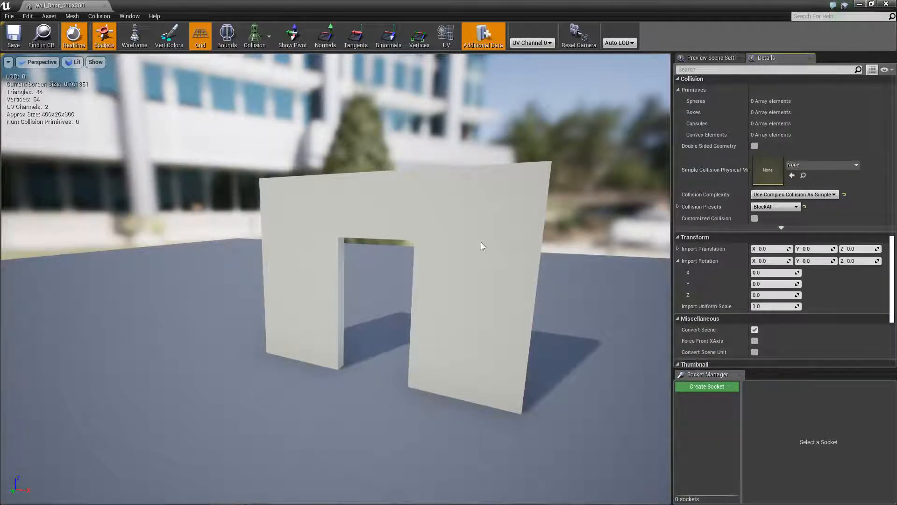
{"action": "left_click_drag", "start_coordinate": [893, 253], "coordinate": [892, 276]}
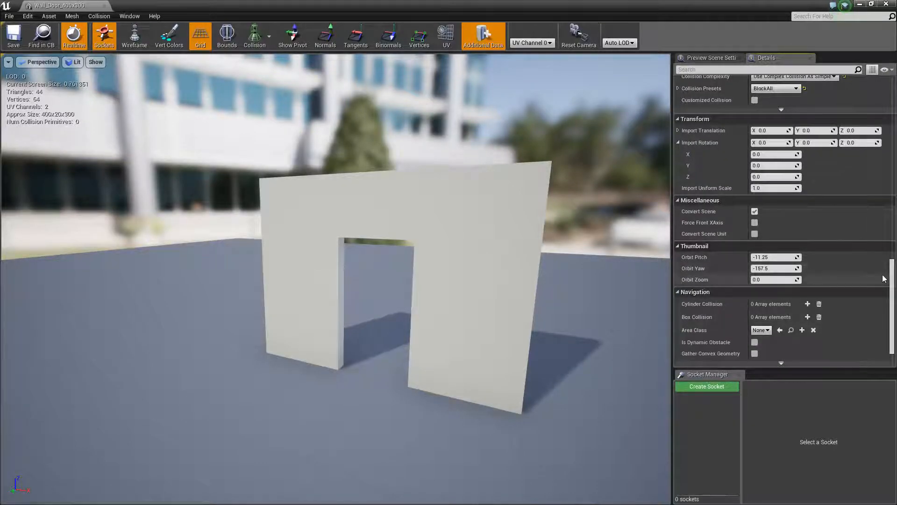
{"action": "scroll", "coordinate": [890, 210], "scroll_direction": "up", "scroll_amount": 5}
{"action": "scroll", "coordinate": [890, 211], "scroll_direction": "up", "scroll_amount": 10}
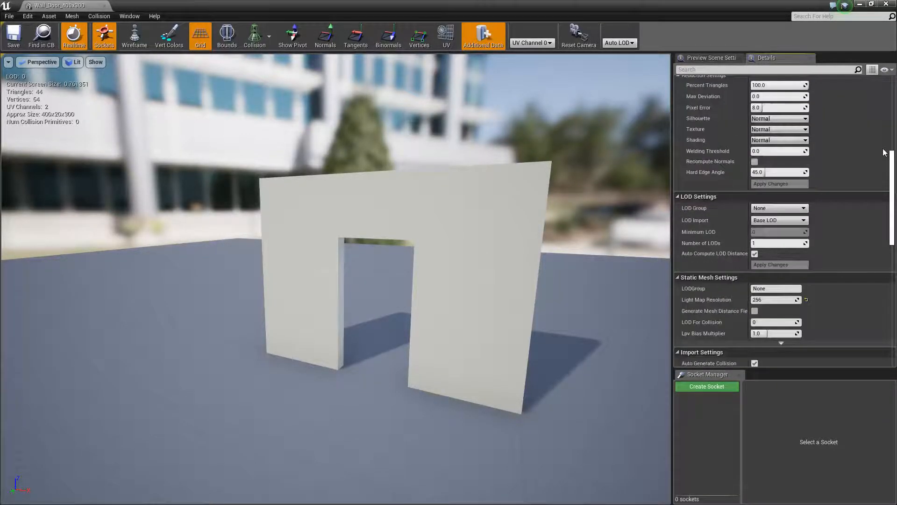
{"action": "scroll", "coordinate": [683, 130], "scroll_direction": "up", "scroll_amount": 4}
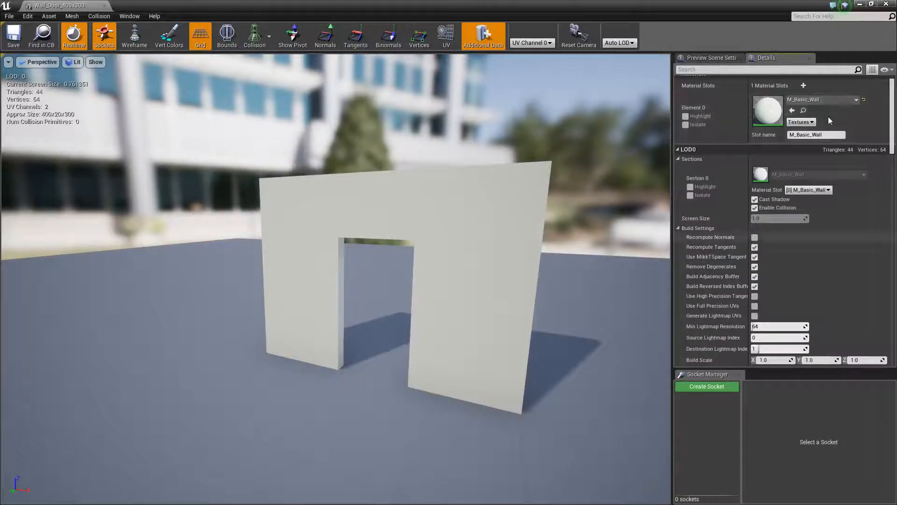
{"action": "scroll", "coordinate": [816, 110], "scroll_direction": "up", "scroll_amount": 1}
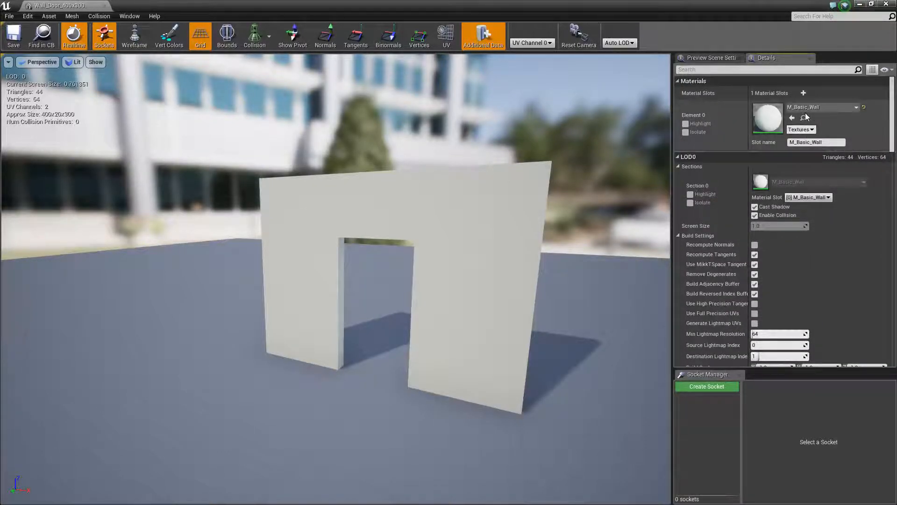
{"action": "left_click", "coordinate": [812, 109]}
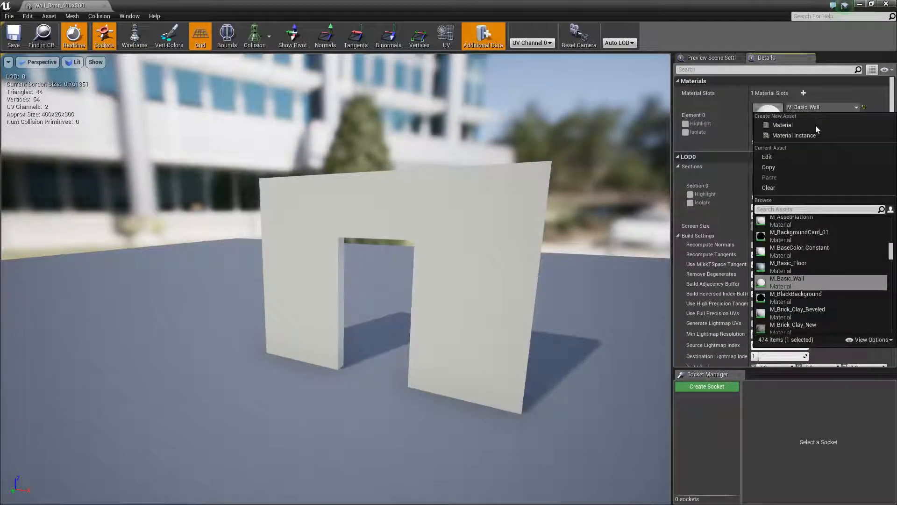
{"action": "left_click", "coordinate": [828, 100]}
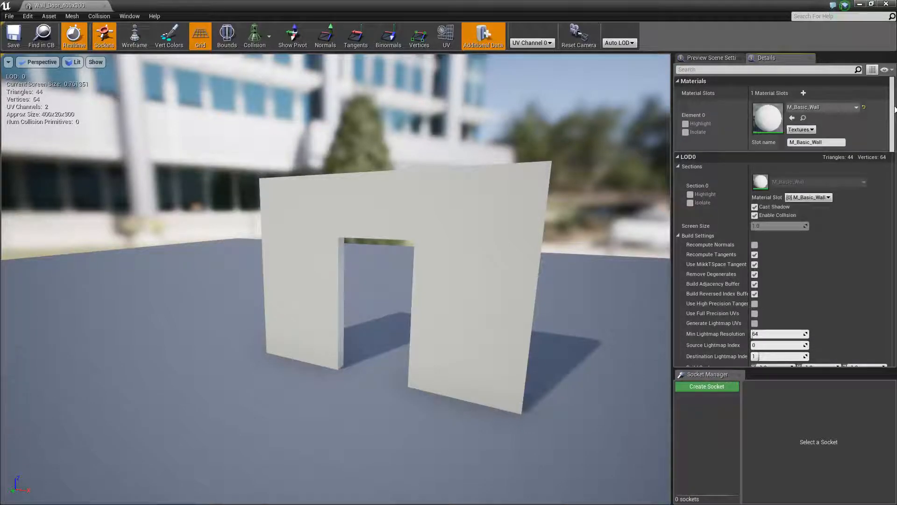
Set the door wall mesh's Import Rotation Y to 45, then save the mesh and close its editor.
{"action": "scroll", "coordinate": [895, 110], "scroll_direction": "down", "scroll_amount": 10}
{"action": "left_click_drag", "start_coordinate": [821, 122], "coordinate": [814, 123]}
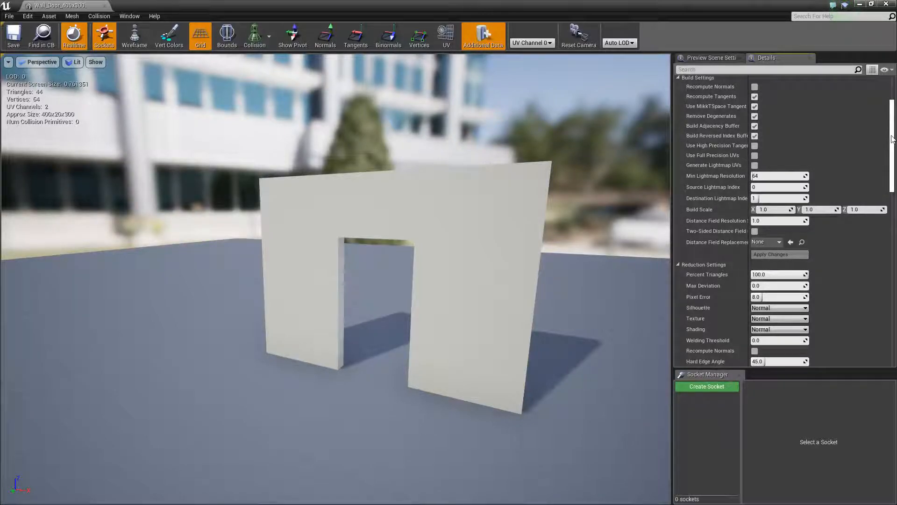
{"action": "scroll", "coordinate": [892, 139], "scroll_direction": "down", "scroll_amount": 4}
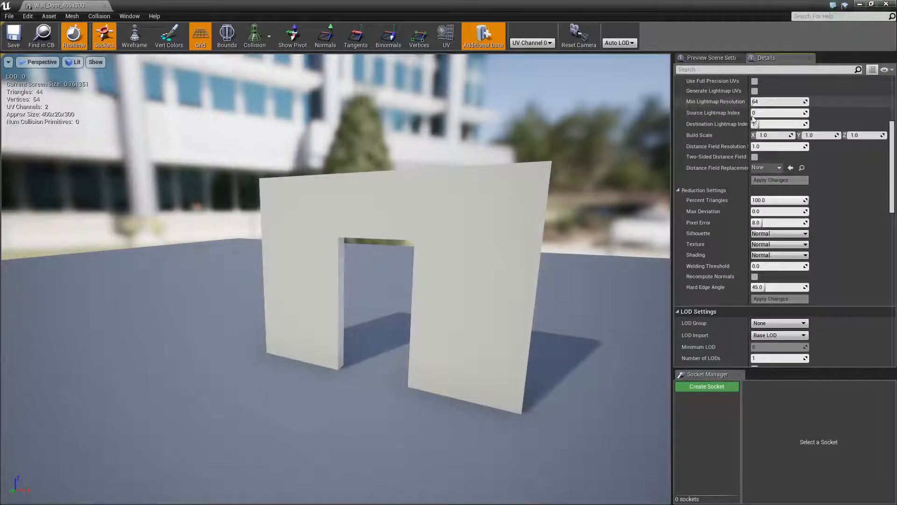
{"action": "scroll", "coordinate": [756, 173], "scroll_direction": "down", "scroll_amount": 2}
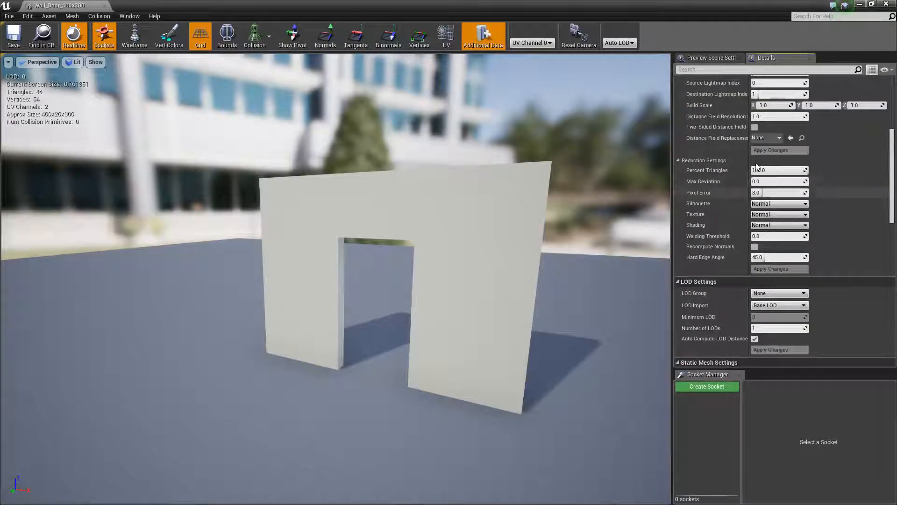
{"action": "scroll", "coordinate": [757, 166], "scroll_direction": "down", "scroll_amount": 1}
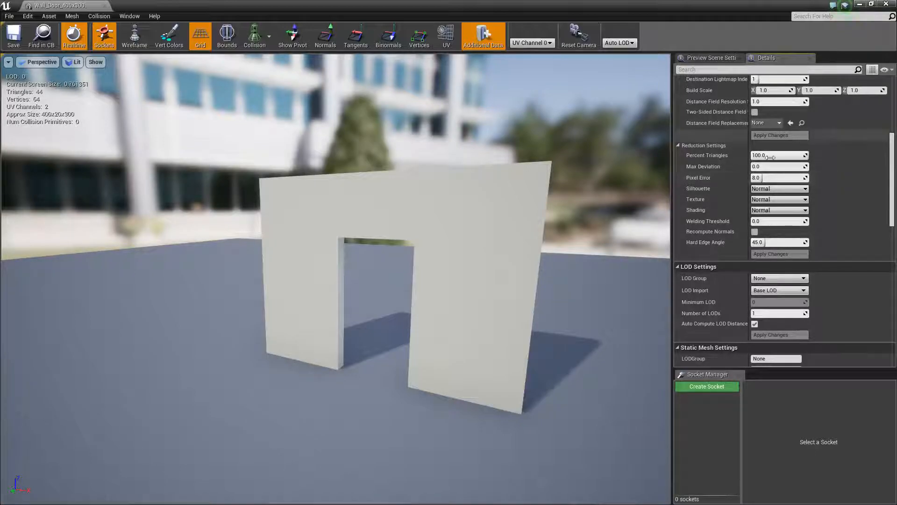
{"action": "scroll", "coordinate": [770, 157], "scroll_direction": "down", "scroll_amount": 8}
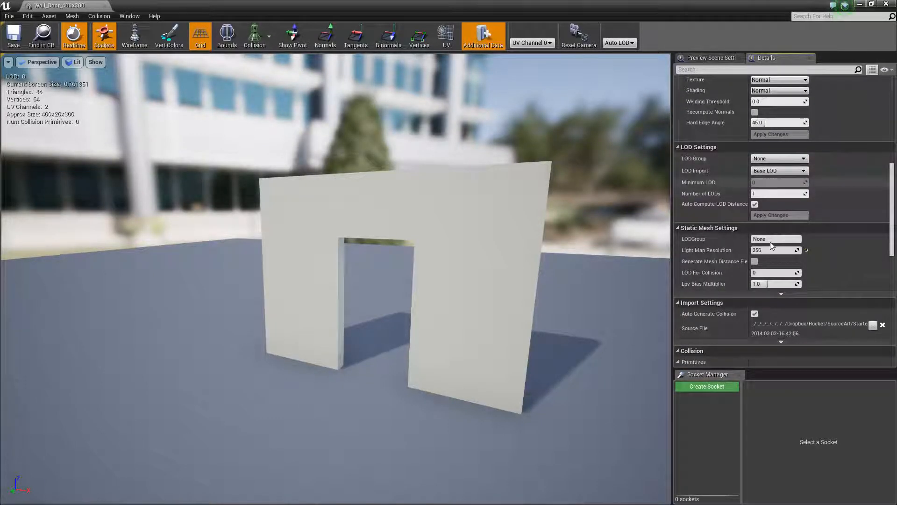
{"action": "scroll", "coordinate": [770, 242], "scroll_direction": "down", "scroll_amount": 10}
{"action": "scroll", "coordinate": [770, 239], "scroll_direction": "down", "scroll_amount": 5}
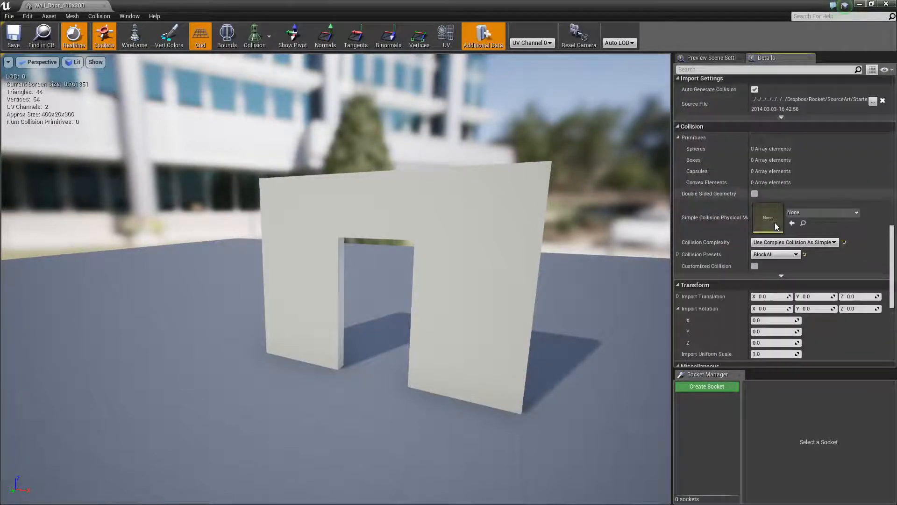
{"action": "scroll", "coordinate": [775, 226], "scroll_direction": "down", "scroll_amount": 2}
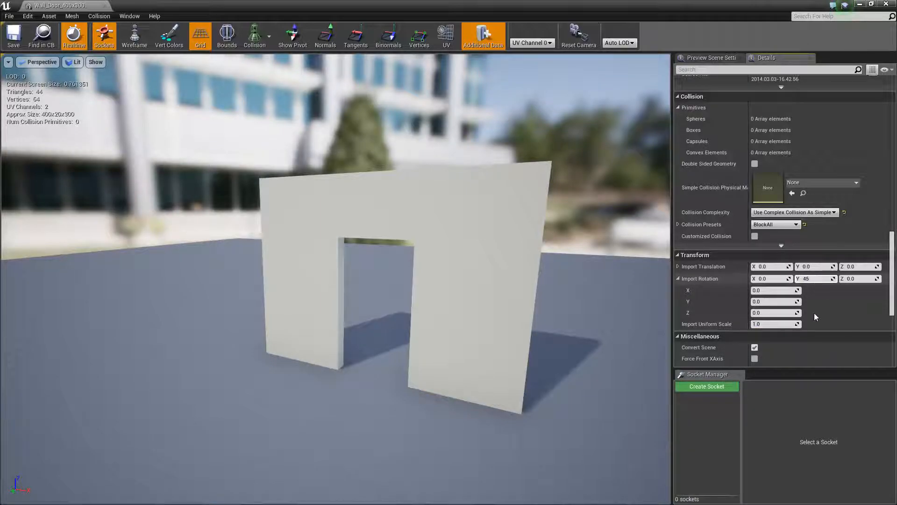
{"action": "left_click", "coordinate": [817, 276]}
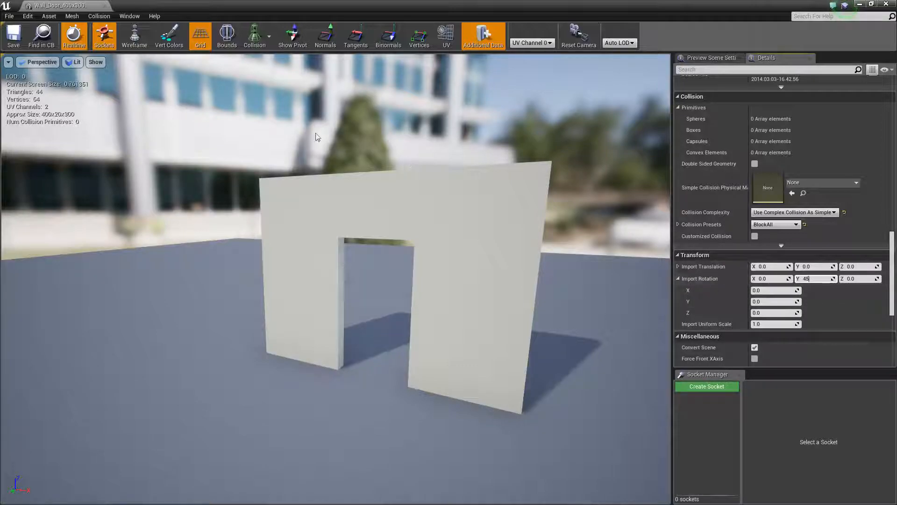
{"action": "left_click", "coordinate": [5, 40]}
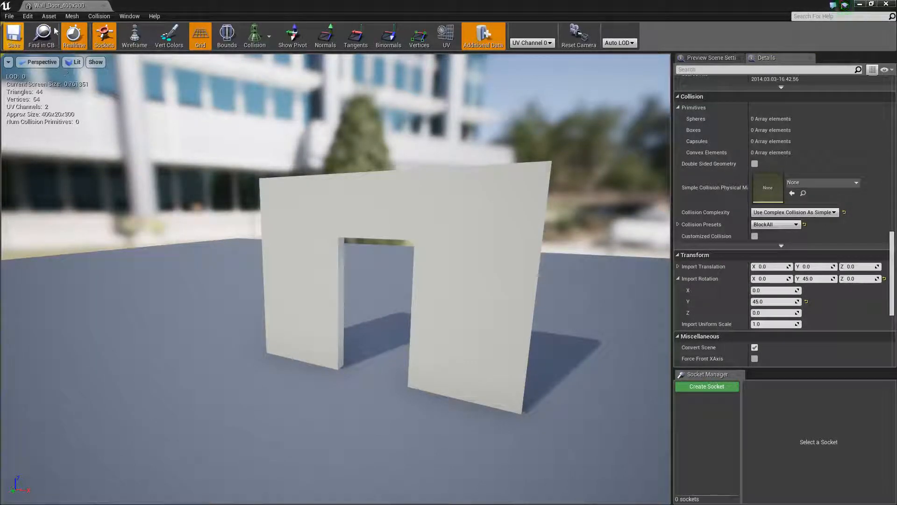
{"action": "left_click", "coordinate": [104, 6]}
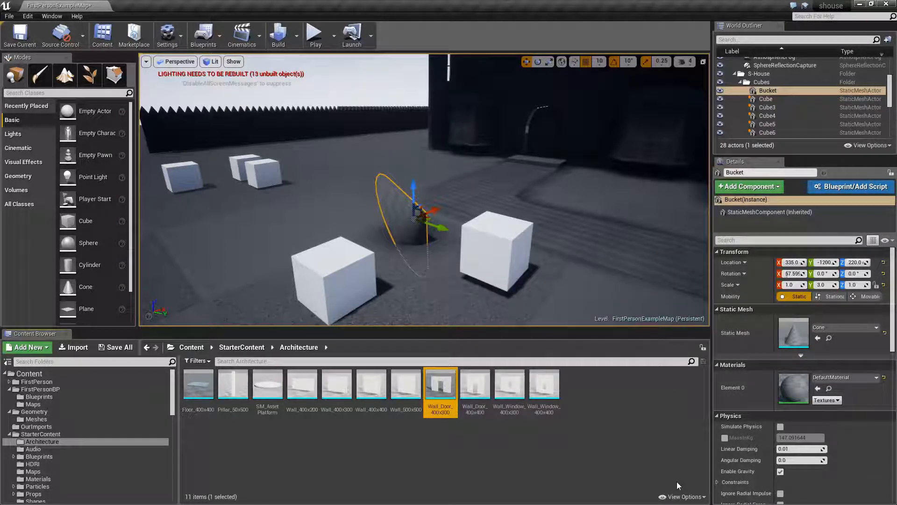
{"action": "right_click", "coordinate": [444, 384]}
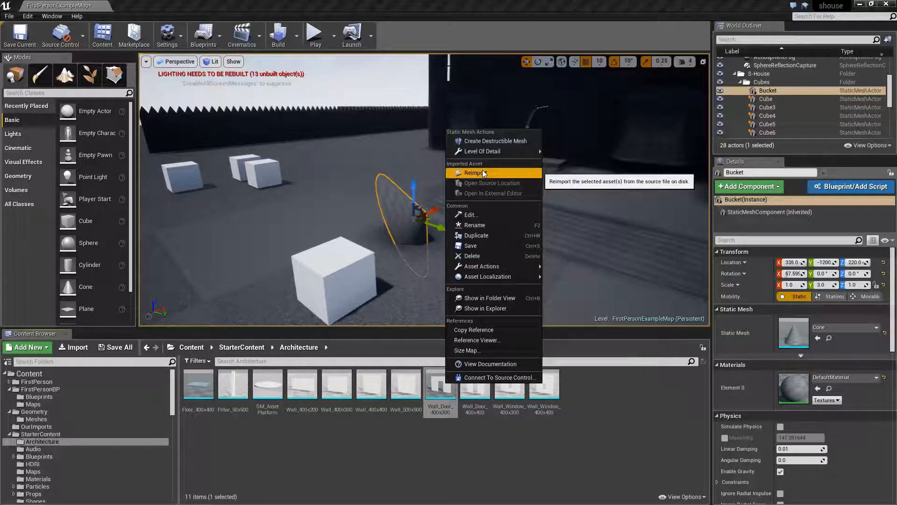
{"action": "left_click", "coordinate": [485, 175]}
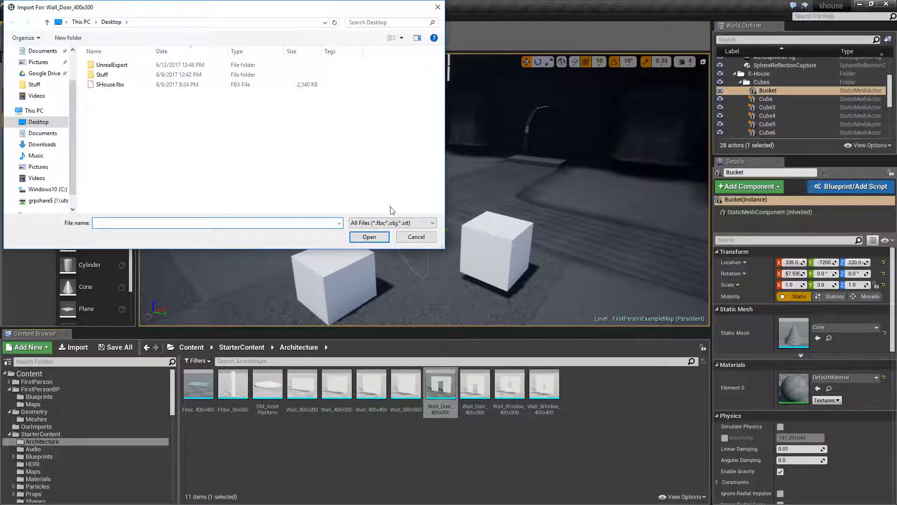
{"action": "left_click", "coordinate": [415, 237]}
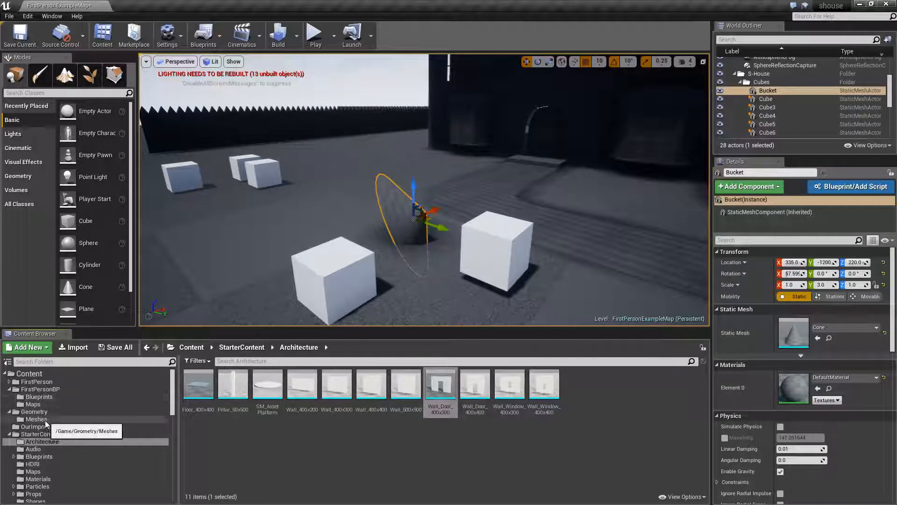
Reimport the Roof static mesh in the OurImports folder from its source file.
{"action": "left_click", "coordinate": [37, 427]}
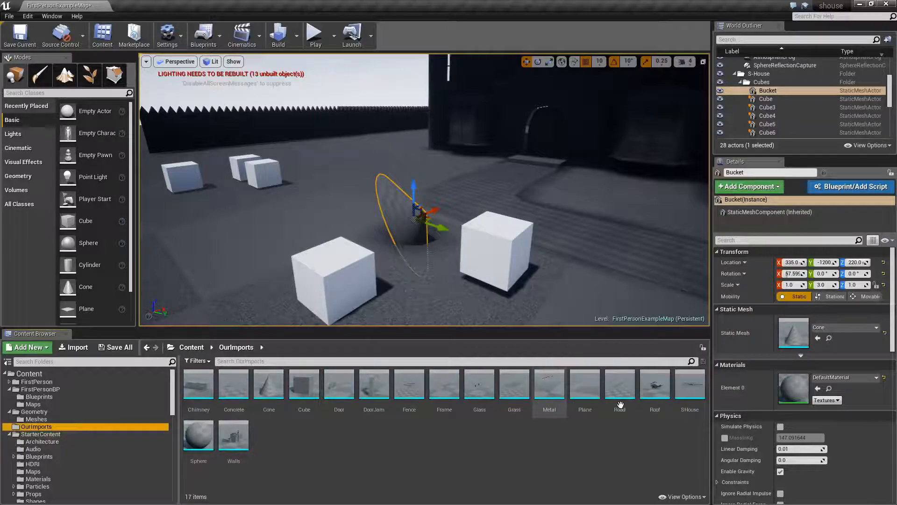
{"action": "right_click", "coordinate": [656, 386]}
{"action": "left_click", "coordinate": [692, 179]}
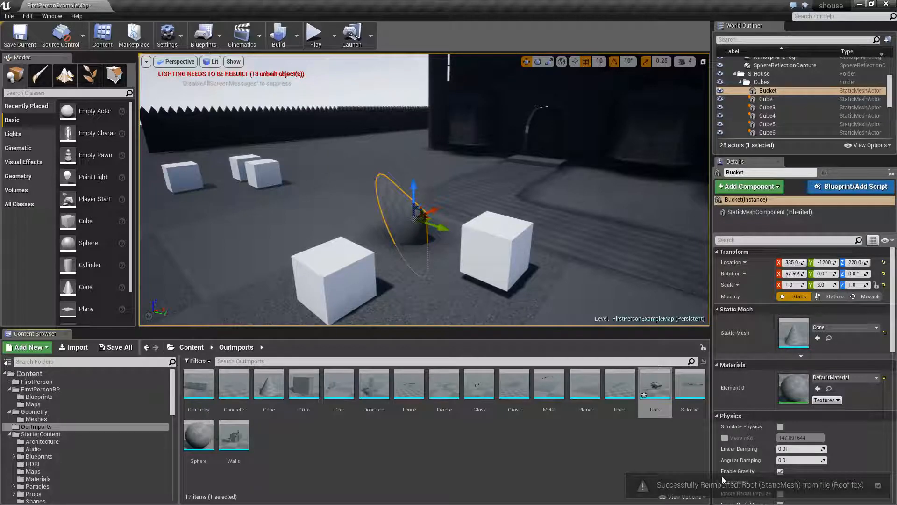
Open the Roof mesh for editing and set its Import Rotation Y to 45.
{"action": "right_click", "coordinate": [654, 384]}
{"action": "right_click_drag", "start_coordinate": [575, 229], "coordinate": [602, 194]}
{"action": "double_click", "coordinate": [656, 395]}
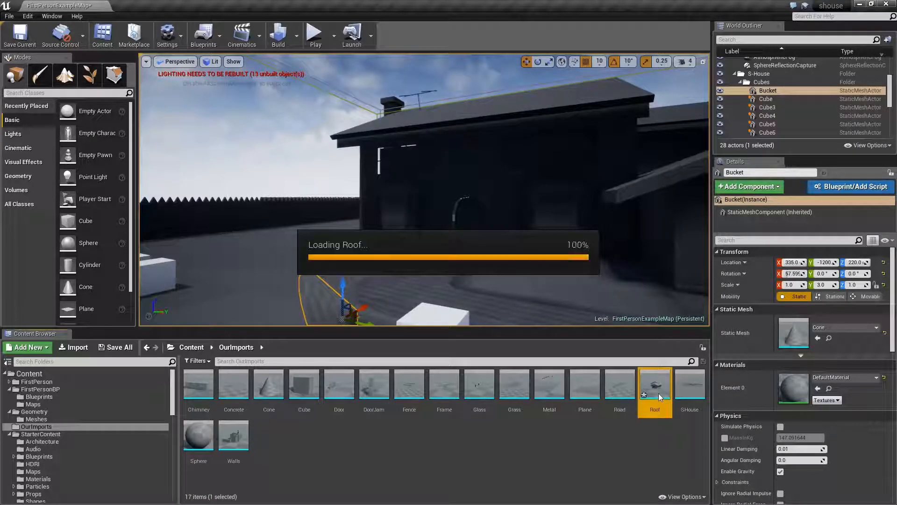
{"action": "scroll", "coordinate": [820, 217], "scroll_direction": "down", "scroll_amount": 1}
{"action": "scroll", "coordinate": [844, 192], "scroll_direction": "down", "scroll_amount": 10}
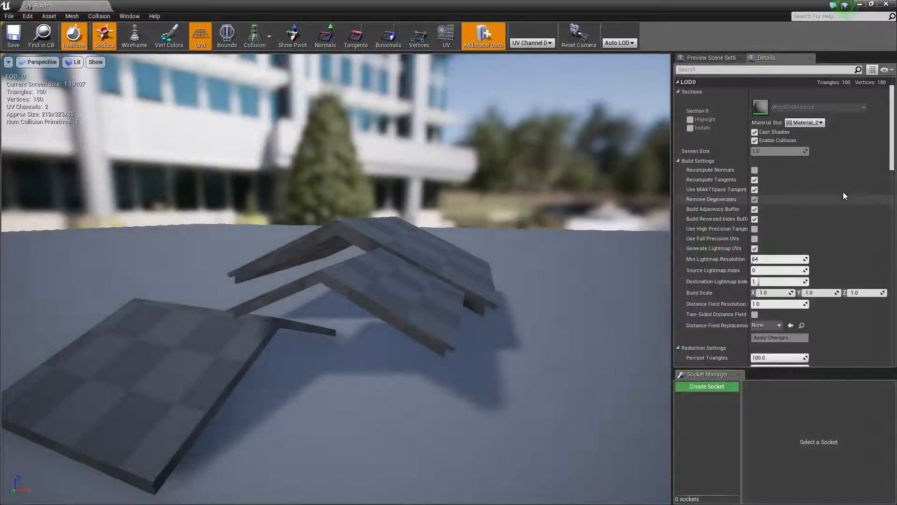
{"action": "scroll", "coordinate": [843, 192], "scroll_direction": "down", "scroll_amount": 10}
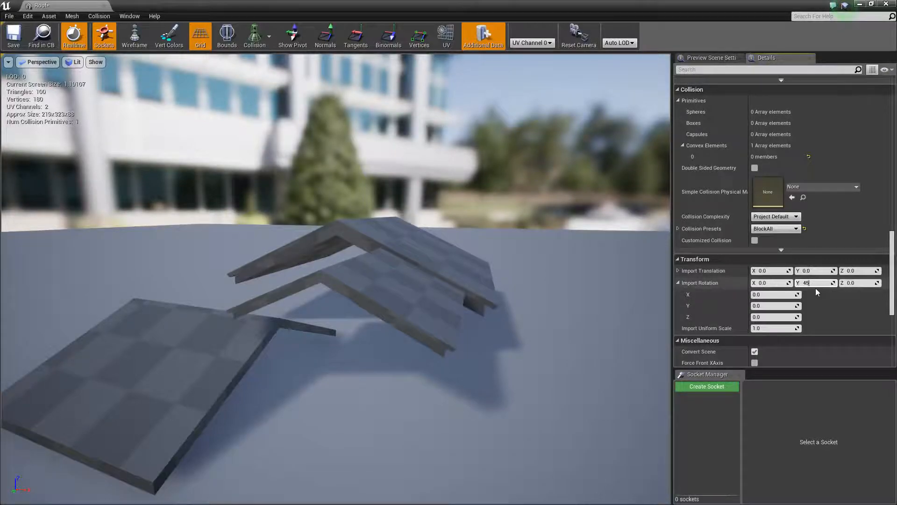
{"action": "key", "text": "Return"}
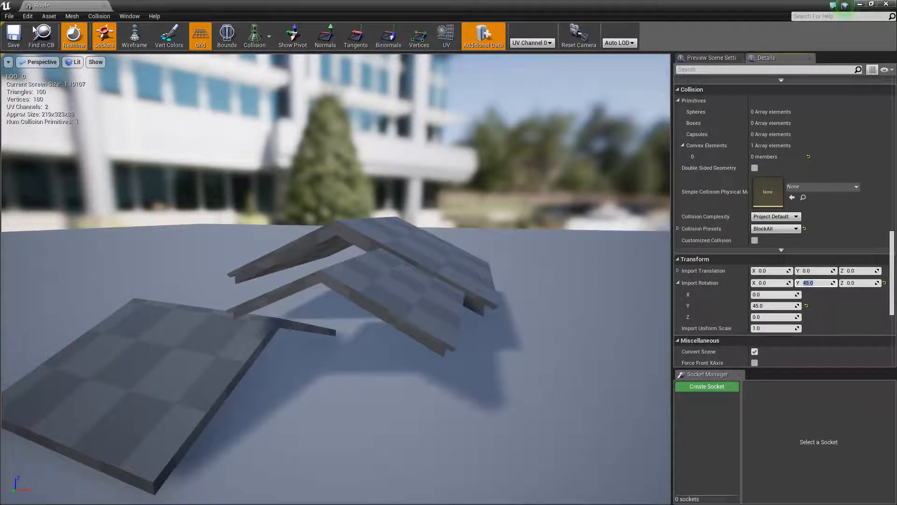
Close the Roof mesh editor and reimport the mesh to apply its import rotation to the house.
{"action": "left_click", "coordinate": [103, 6]}
{"action": "right_click", "coordinate": [660, 394]}
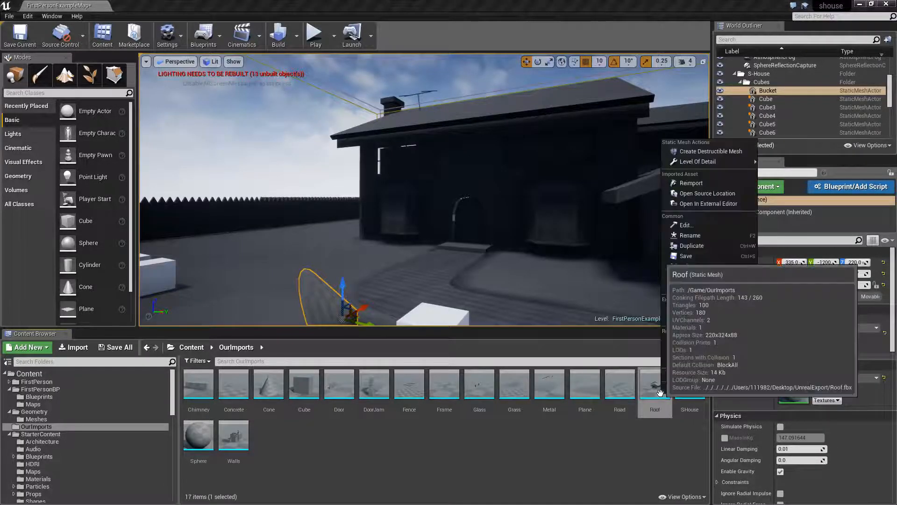
{"action": "left_click", "coordinate": [701, 186]}
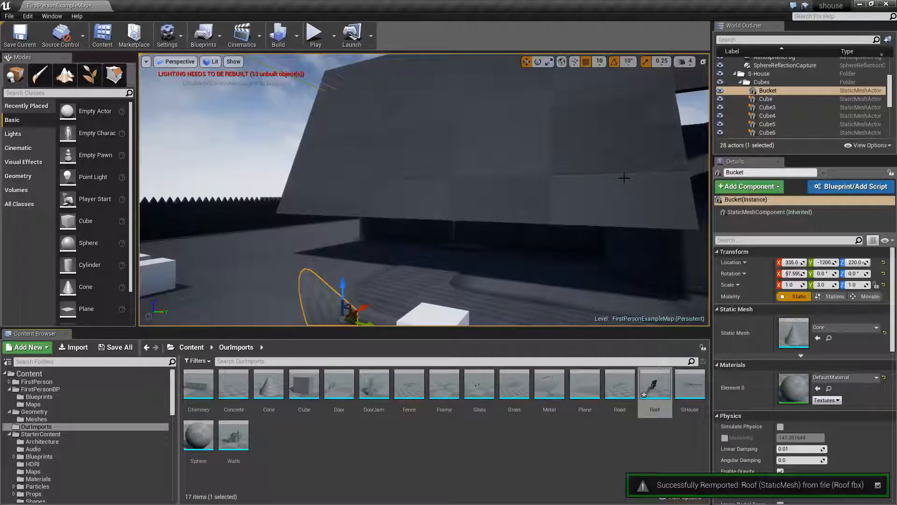
Reopen the Roof static mesh for editing and set its Import Rotation Y to 0.
{"action": "key", "text": "d"}
{"action": "right_click_drag", "start_coordinate": [425, 189], "coordinate": [451, 189]}
{"action": "right_click_drag", "start_coordinate": [399, 153], "coordinate": [403, 134]}
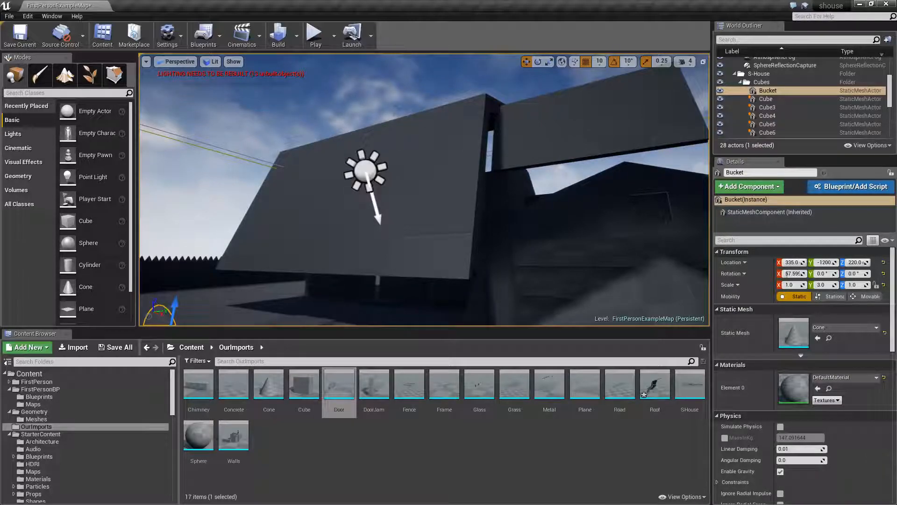
{"action": "left_click", "coordinate": [652, 388]}
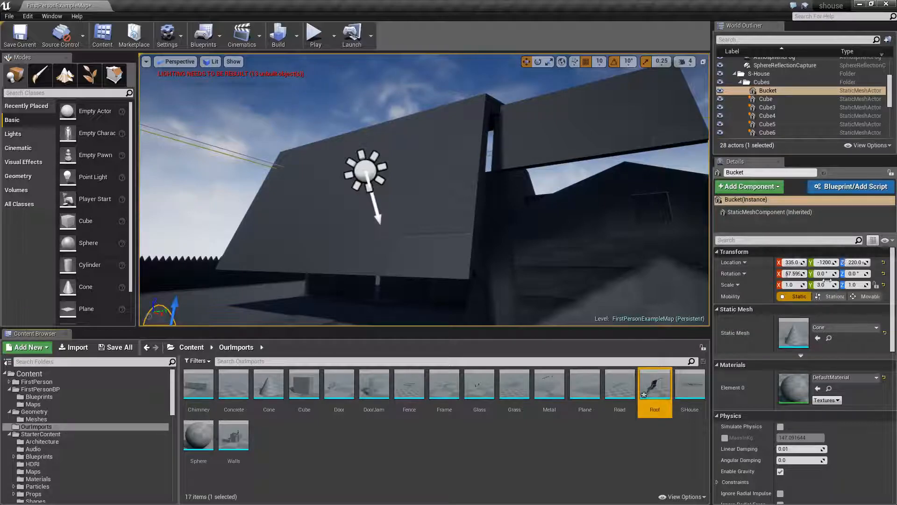
{"action": "double_click", "coordinate": [657, 389]}
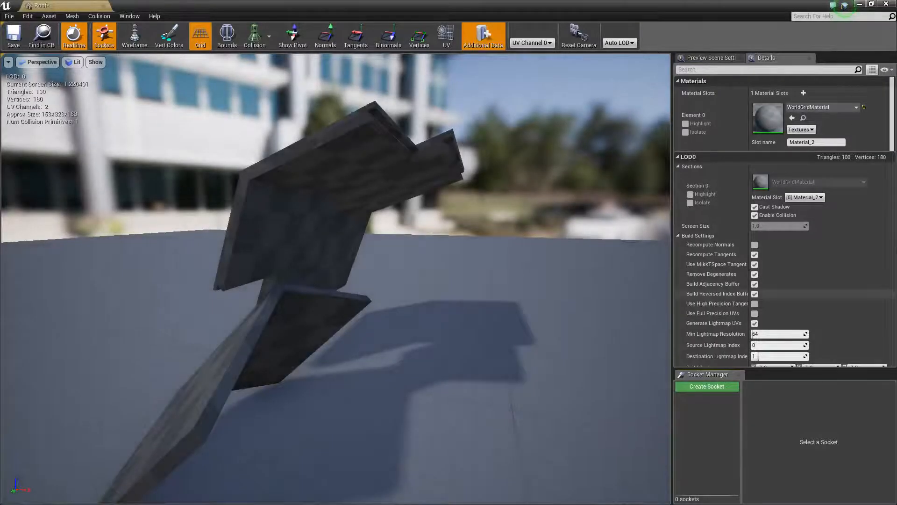
{"action": "scroll", "coordinate": [872, 165], "scroll_direction": "down", "scroll_amount": 5}
{"action": "scroll", "coordinate": [871, 164], "scroll_direction": "down", "scroll_amount": 10}
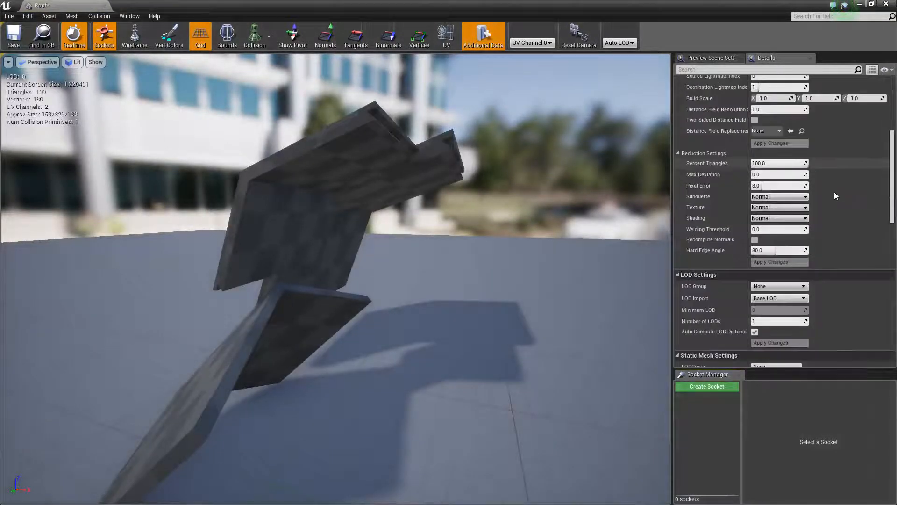
{"action": "scroll", "coordinate": [821, 217], "scroll_direction": "down", "scroll_amount": 3}
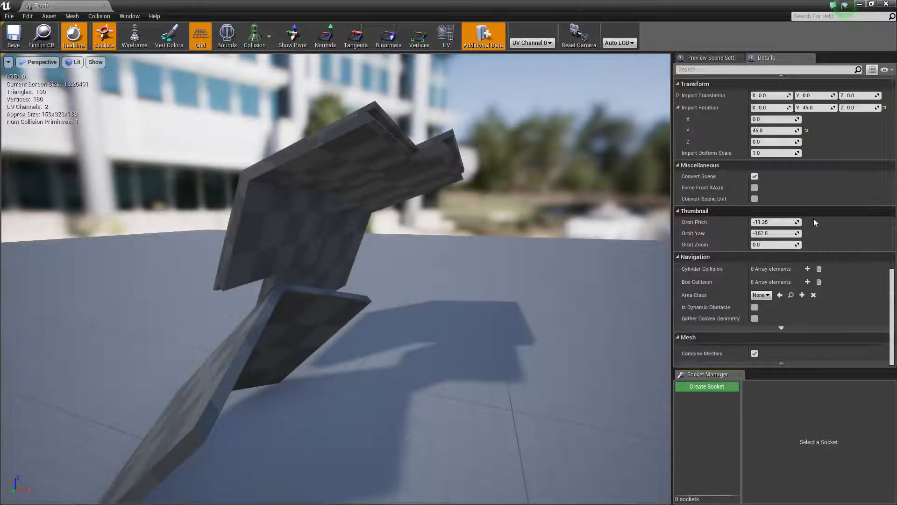
{"action": "scroll", "coordinate": [815, 220], "scroll_direction": "up", "scroll_amount": 5}
{"action": "left_click", "coordinate": [774, 220]}
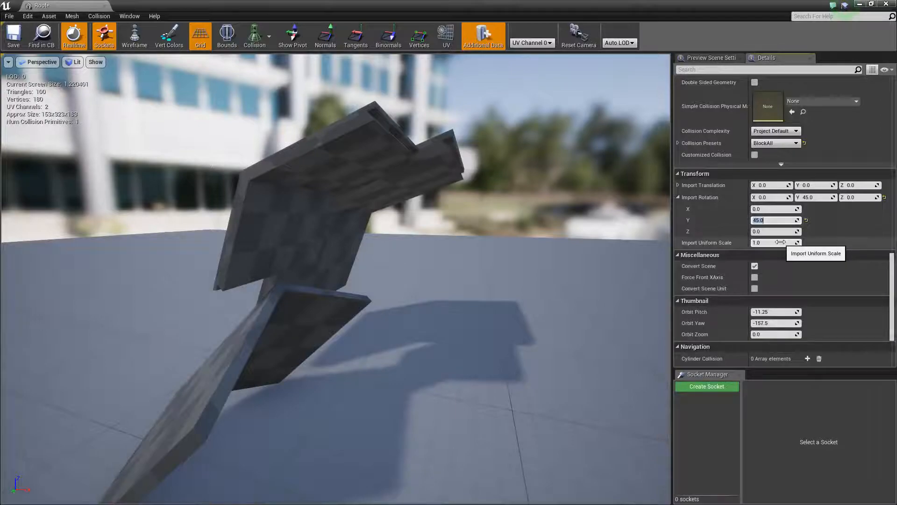
Save the Roof mesh, close its editor and reimport the mesh from its source file.
{"action": "left_click", "coordinate": [7, 35]}
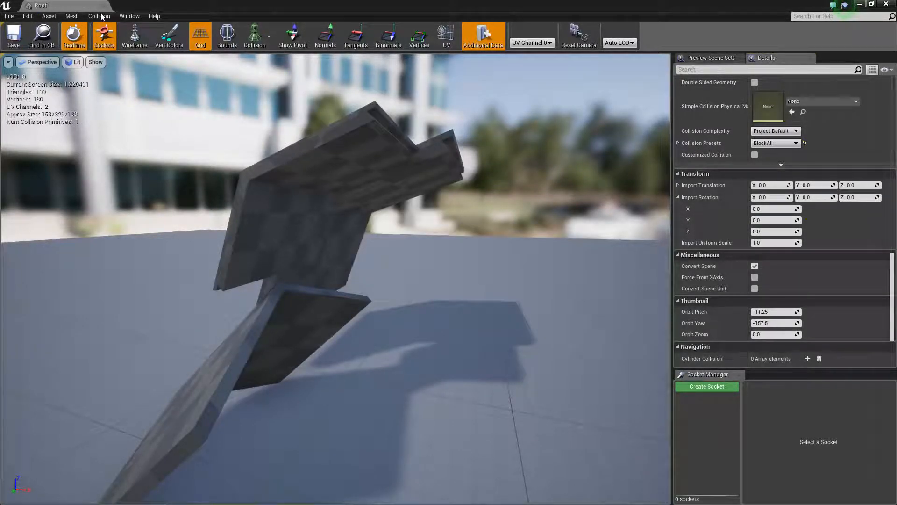
{"action": "left_click", "coordinate": [105, 6]}
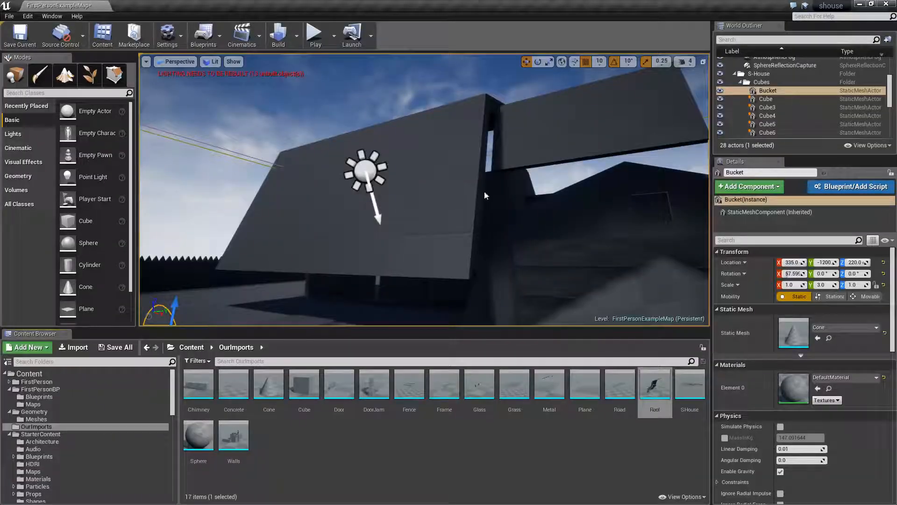
{"action": "right_click", "coordinate": [667, 382]}
{"action": "left_click", "coordinate": [692, 280]}
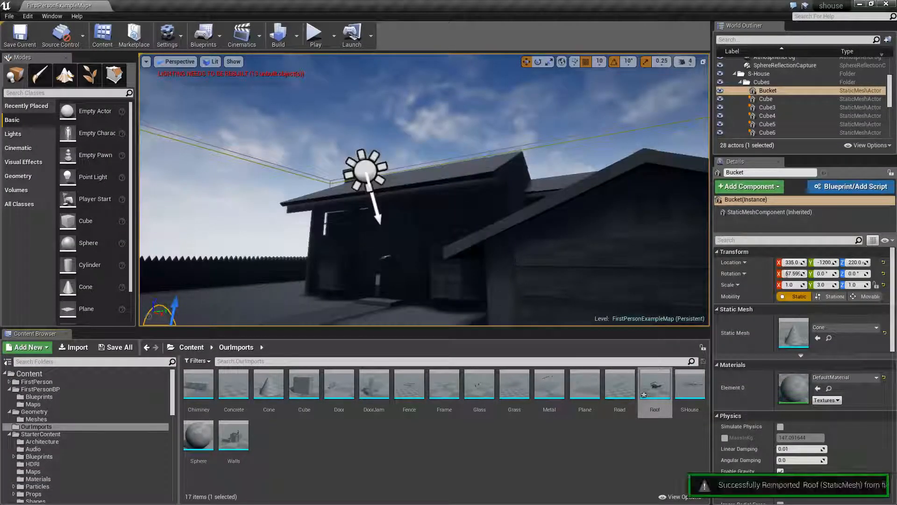
{"action": "key", "text": "s"}
{"action": "right_click_drag", "start_coordinate": [424, 190], "coordinate": [424, 220]}
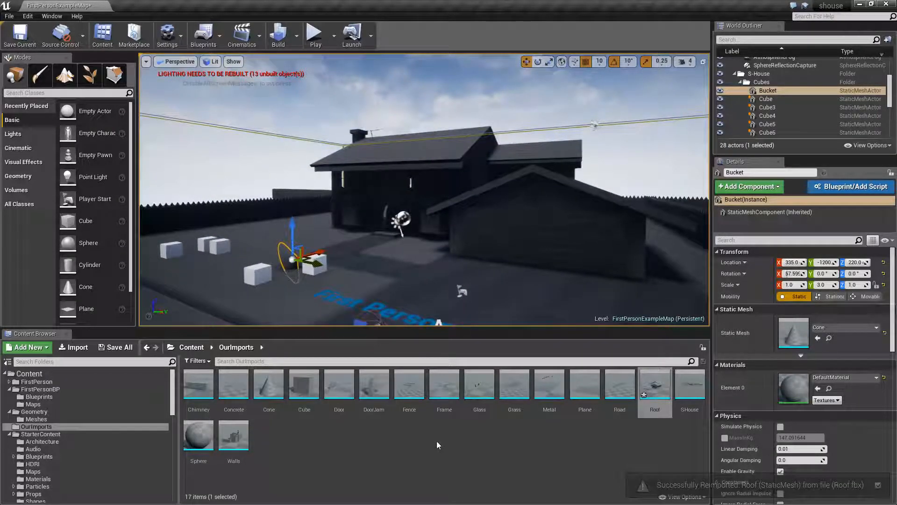
Browse from OurImports to the Audio folder inside StarterContent.
{"action": "left_click", "coordinate": [192, 348]}
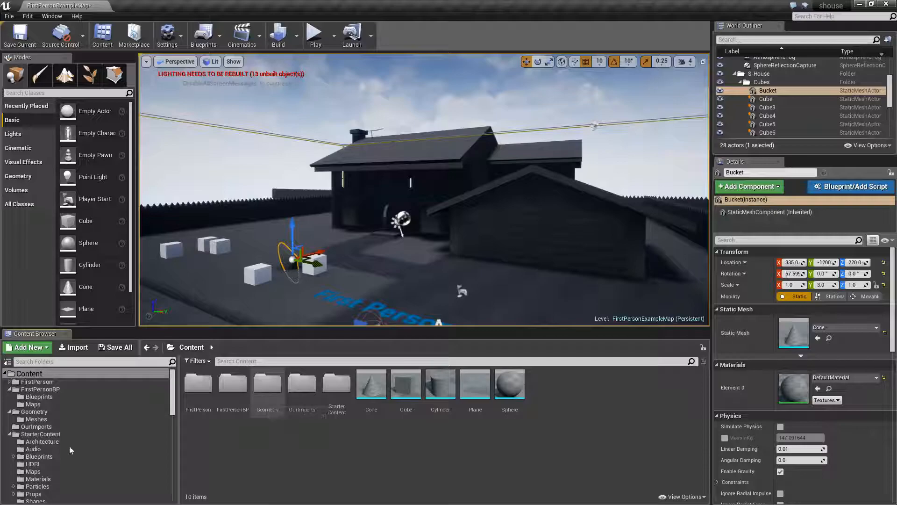
{"action": "left_click", "coordinate": [36, 427]}
{"action": "left_click", "coordinate": [36, 434]}
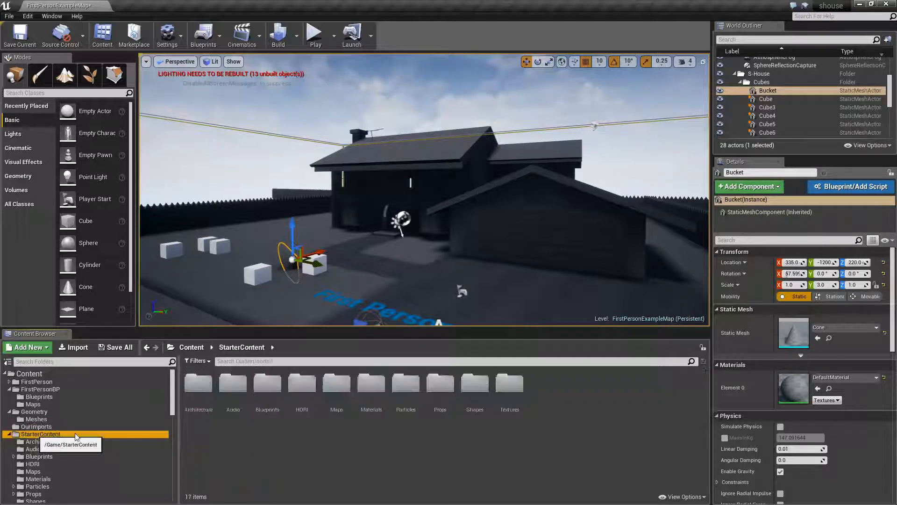
{"action": "left_click", "coordinate": [232, 390]}
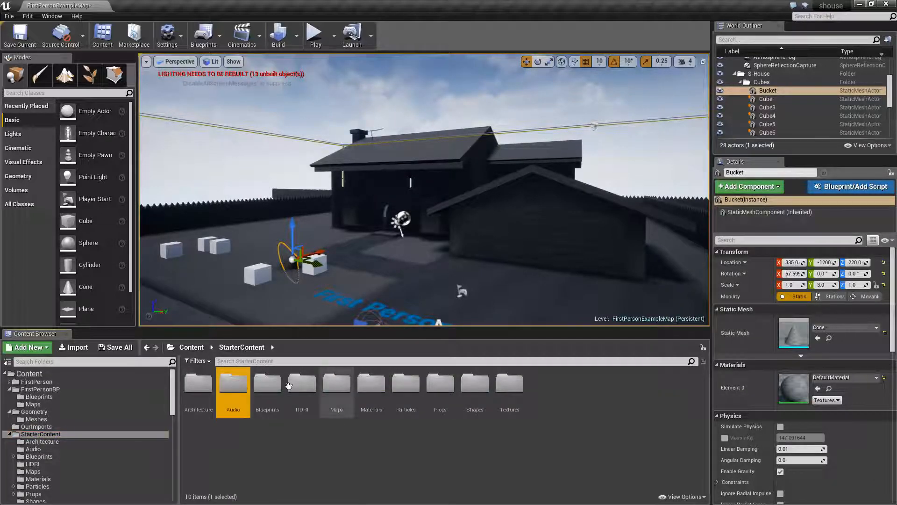
{"action": "double_click", "coordinate": [233, 387]}
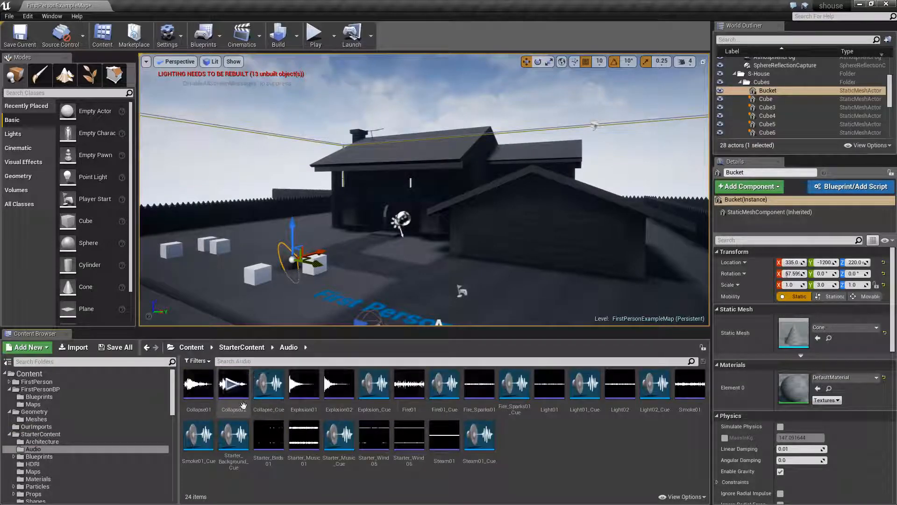
Open the Collapse01 sound wave, examine its compression, subtitle, sound and concurrency settings, and close its editor.
{"action": "double_click", "coordinate": [201, 407]}
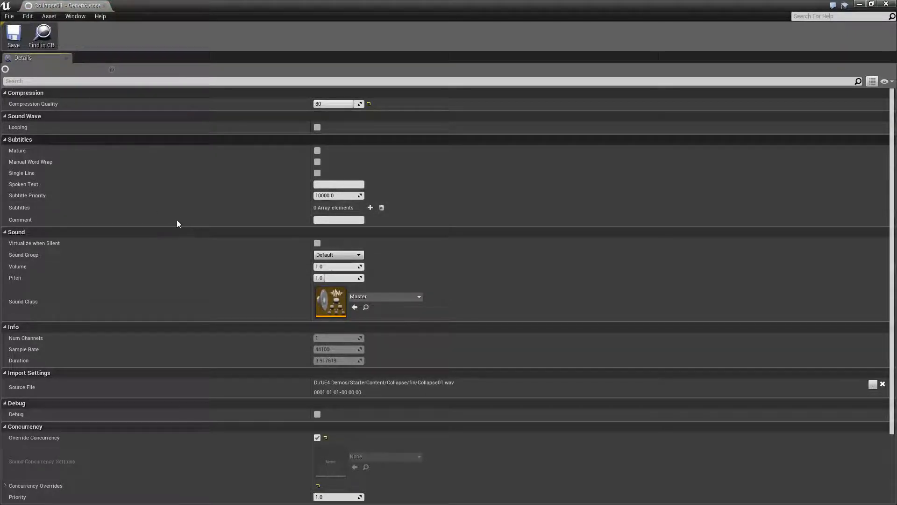
{"action": "scroll", "coordinate": [180, 169], "scroll_direction": "down", "scroll_amount": 4}
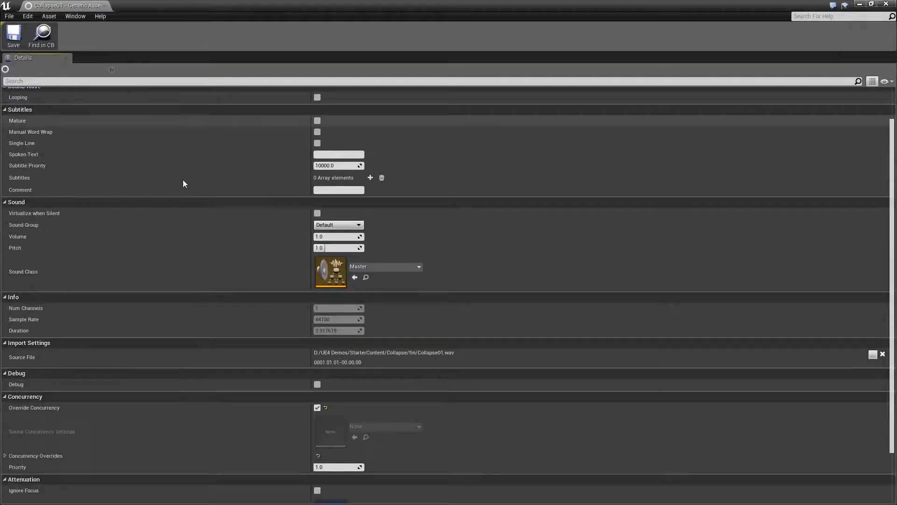
{"action": "scroll", "coordinate": [184, 179], "scroll_direction": "down", "scroll_amount": 1}
{"action": "scroll", "coordinate": [180, 228], "scroll_direction": "up", "scroll_amount": 5}
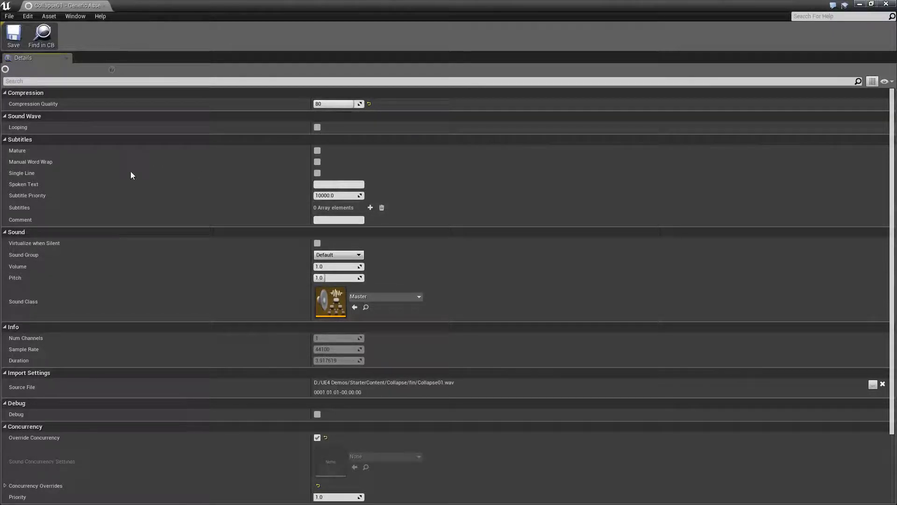
{"action": "scroll", "coordinate": [103, 204], "scroll_direction": "down", "scroll_amount": 3}
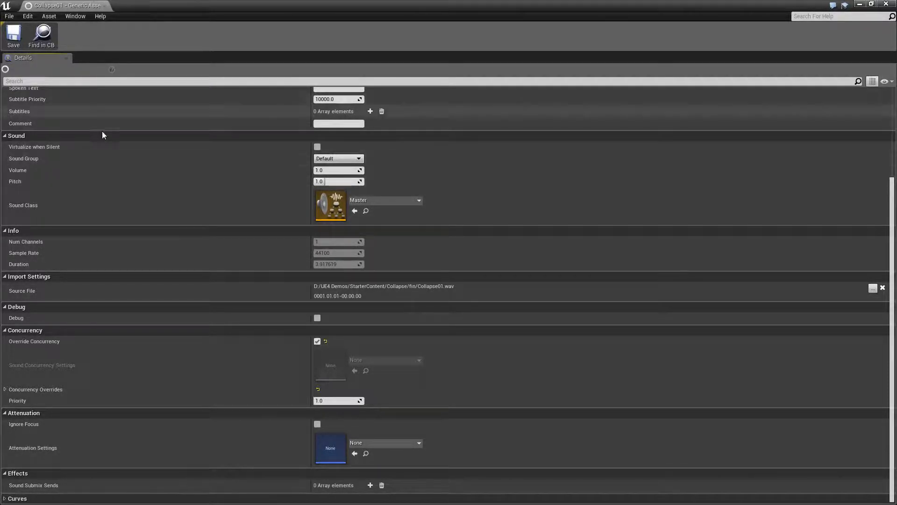
{"action": "scroll", "coordinate": [99, 170], "scroll_direction": "up", "scroll_amount": 2}
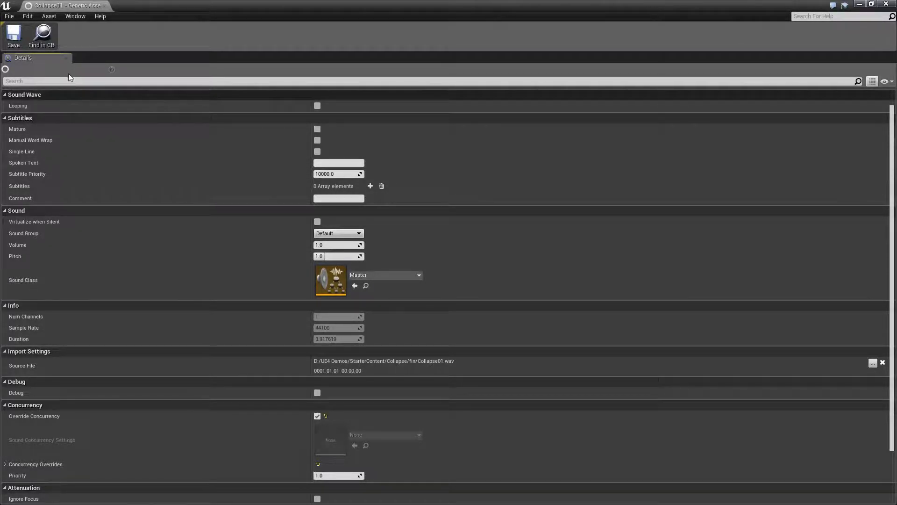
{"action": "left_click", "coordinate": [67, 59]}
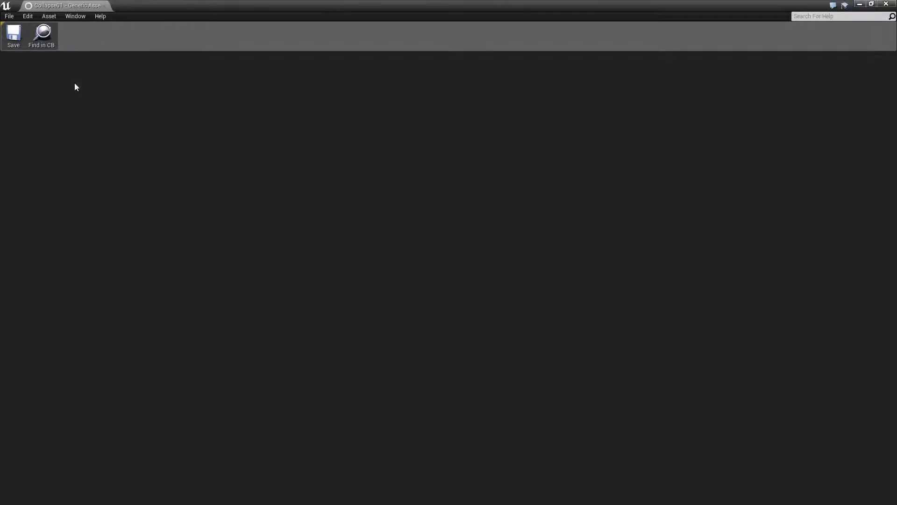
{"action": "left_click", "coordinate": [104, 6]}
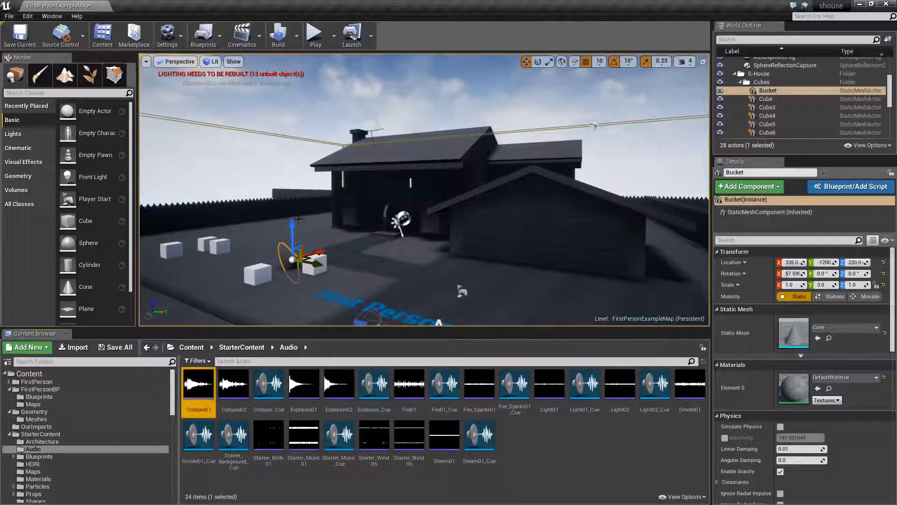
Open the T_Brick_Clay_Old_D texture from StarterContent's Textures folder, examine its settings and close its editor.
{"action": "left_click", "coordinate": [236, 402]}
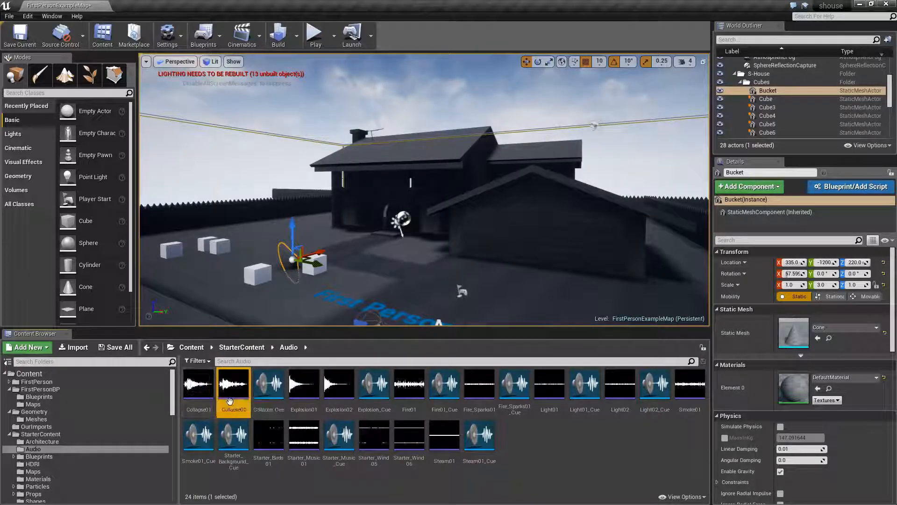
{"action": "mouse_move", "coordinate": [239, 367]}
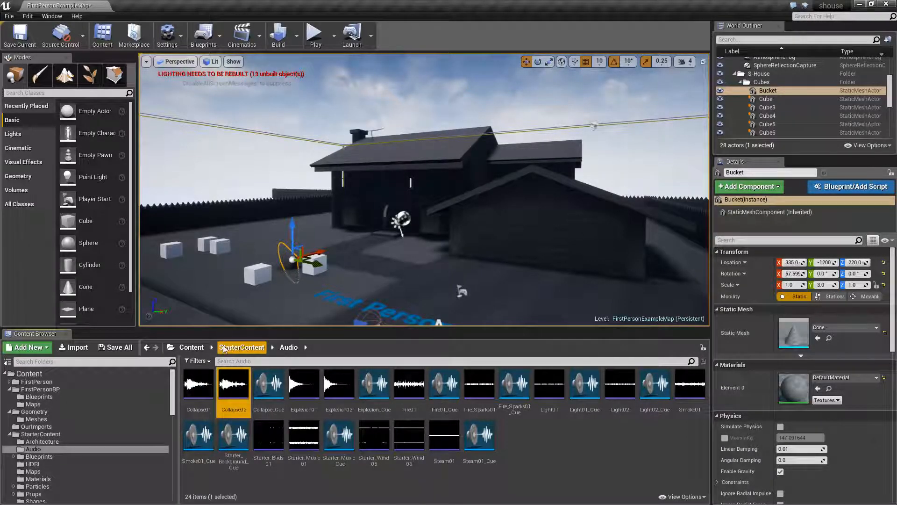
{"action": "left_click", "coordinate": [236, 347]}
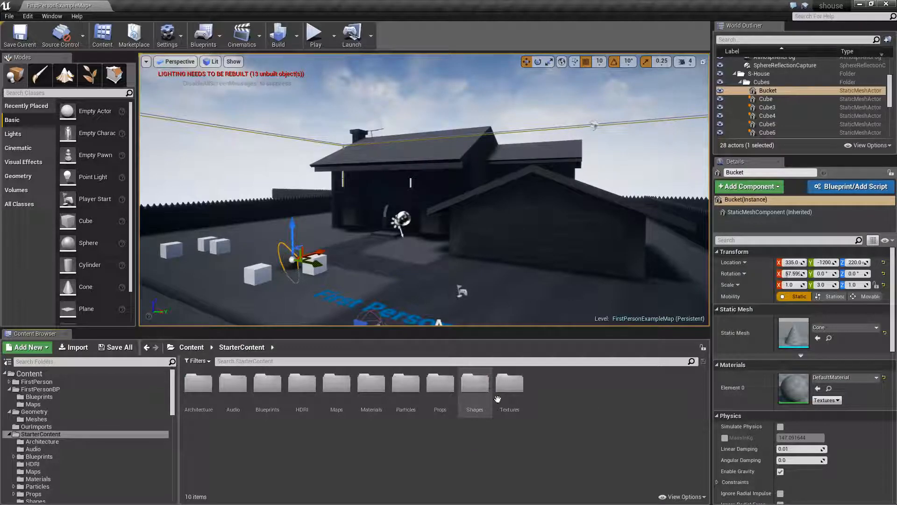
{"action": "double_click", "coordinate": [511, 393]}
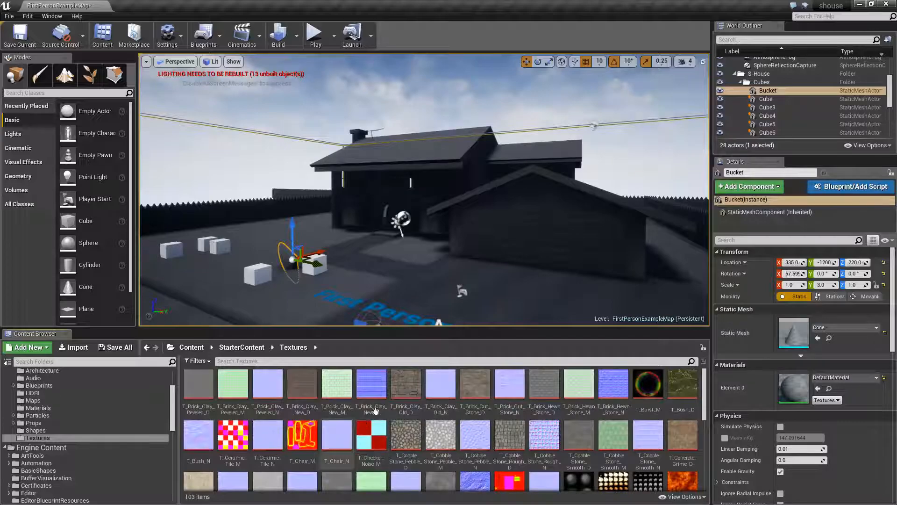
{"action": "double_click", "coordinate": [406, 411]}
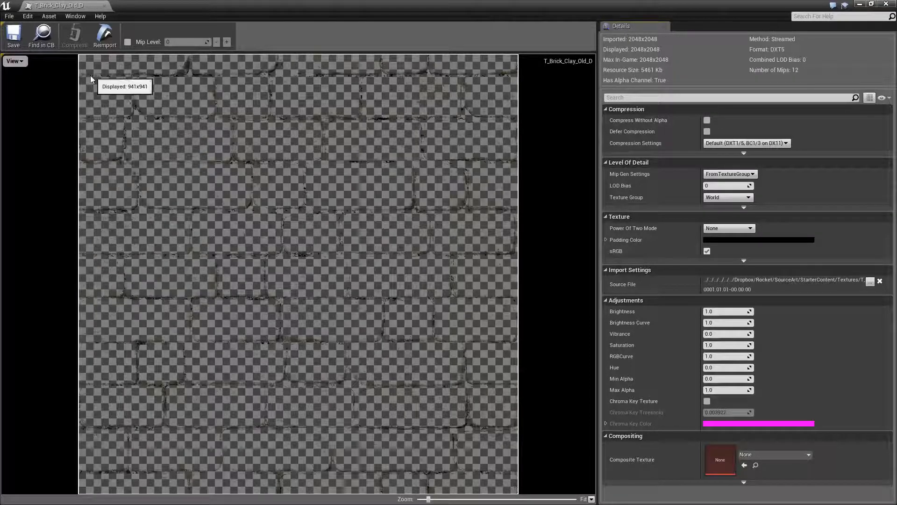
{"action": "left_click", "coordinate": [103, 6]}
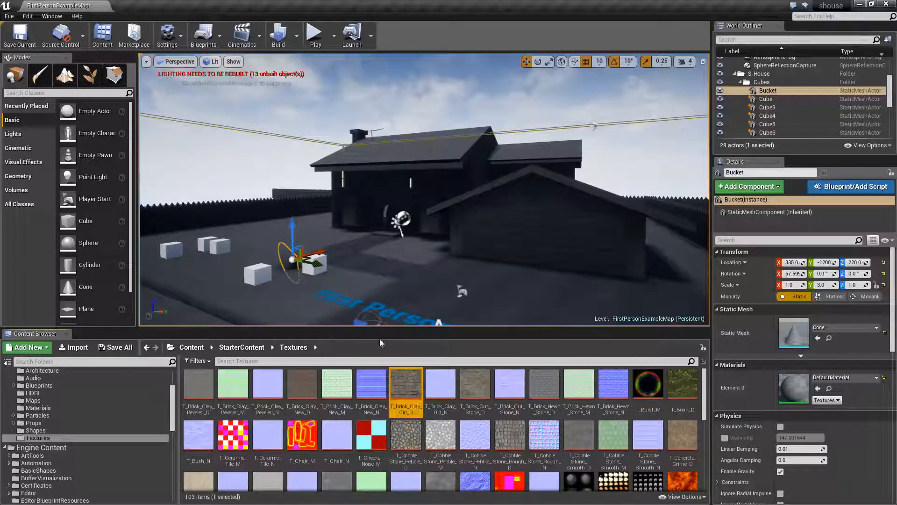
Save all modified content, including the FirstPersonExampleMap level and the Roof static mesh.
{"action": "left_click", "coordinate": [119, 355]}
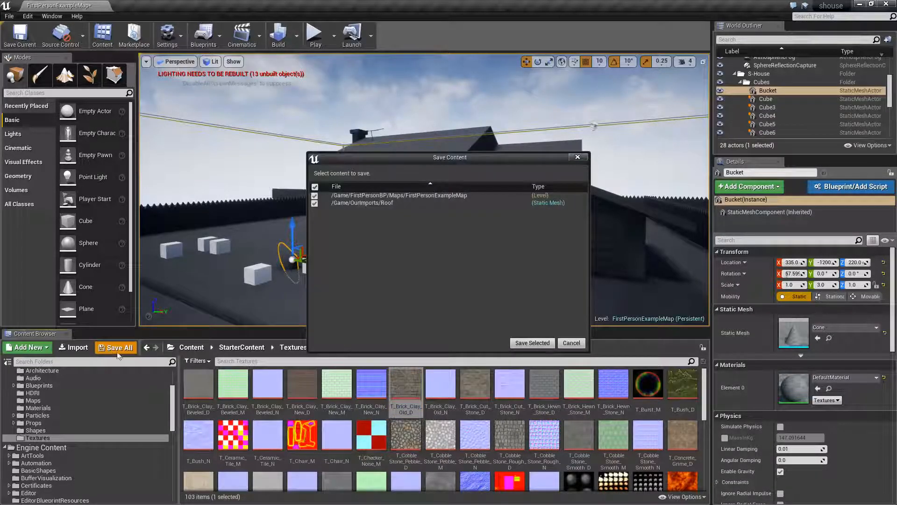
{"action": "left_click", "coordinate": [533, 343]}
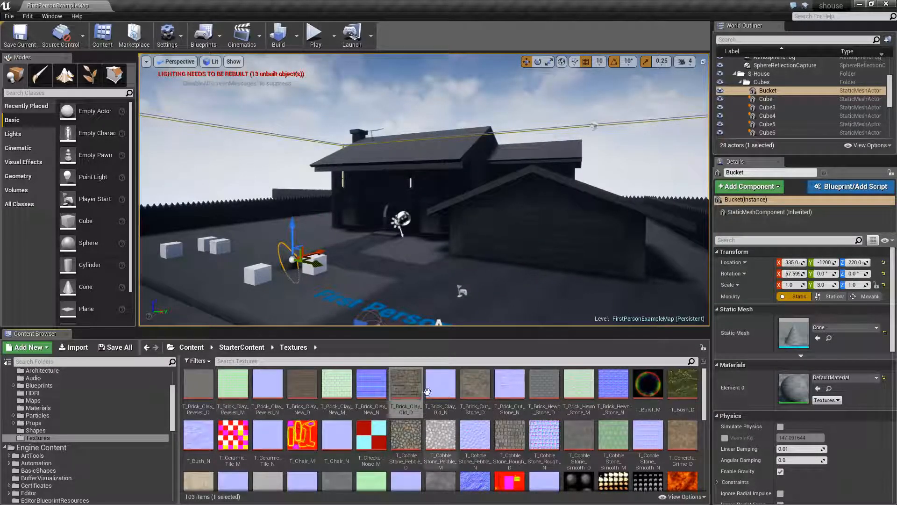
Open the M_Wood_Walnut material from StarterContent's Materials folder for editing.
{"action": "left_click", "coordinate": [246, 346]}
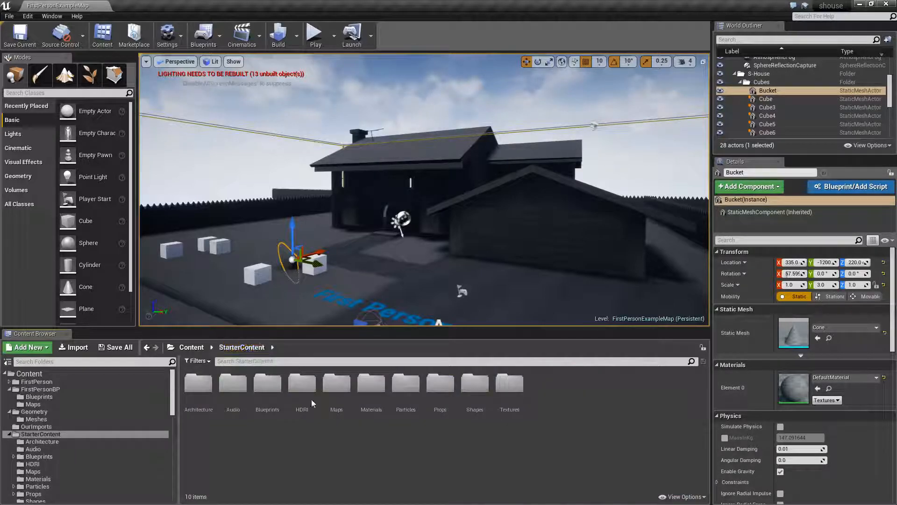
{"action": "double_click", "coordinate": [379, 401]}
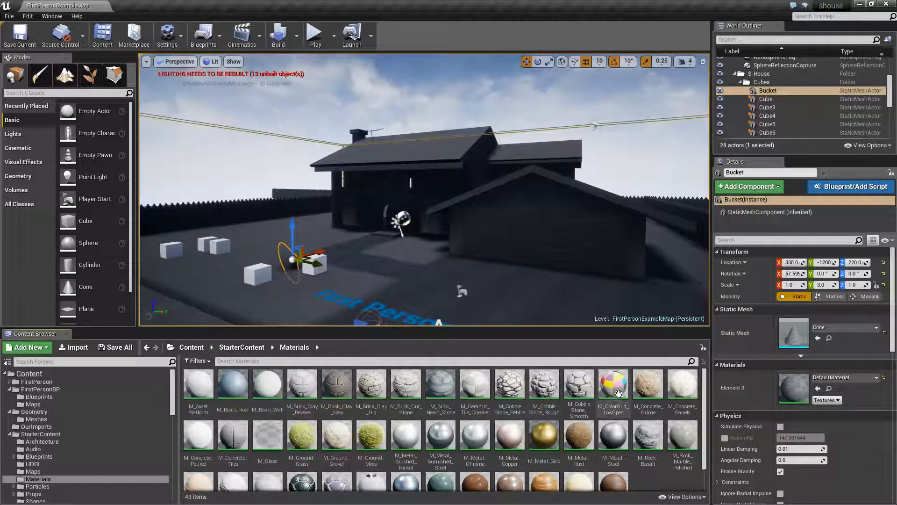
{"action": "scroll", "coordinate": [612, 407], "scroll_direction": "down", "scroll_amount": 1}
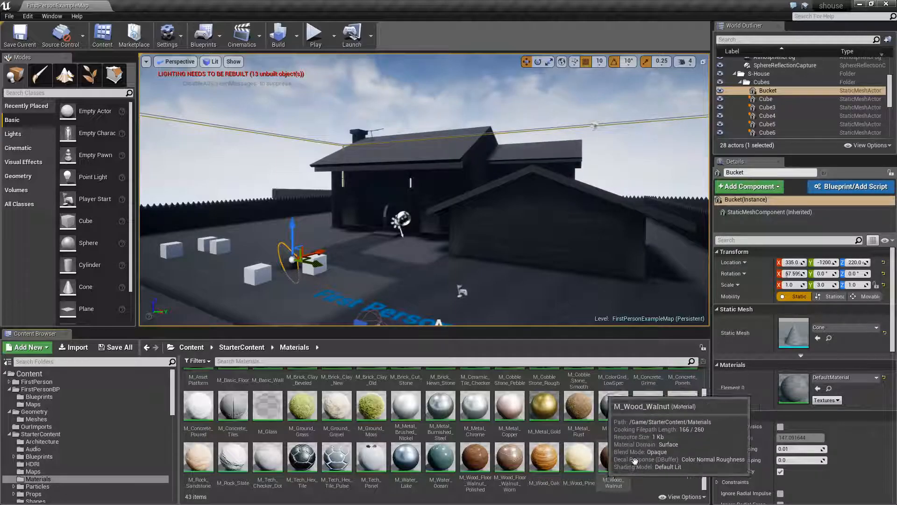
{"action": "double_click", "coordinate": [615, 460]}
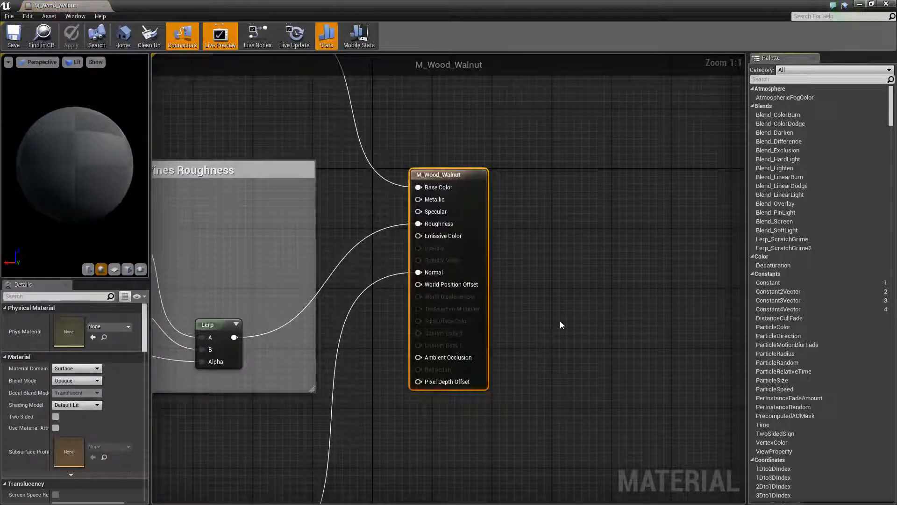
Move the lowest TexCoord node in the Macro Texture Variation group slightly closer to its Multiply node.
{"action": "right_click_drag", "start_coordinate": [449, 158], "coordinate": [575, 286]}
{"action": "right_click_drag", "start_coordinate": [323, 172], "coordinate": [537, 295]}
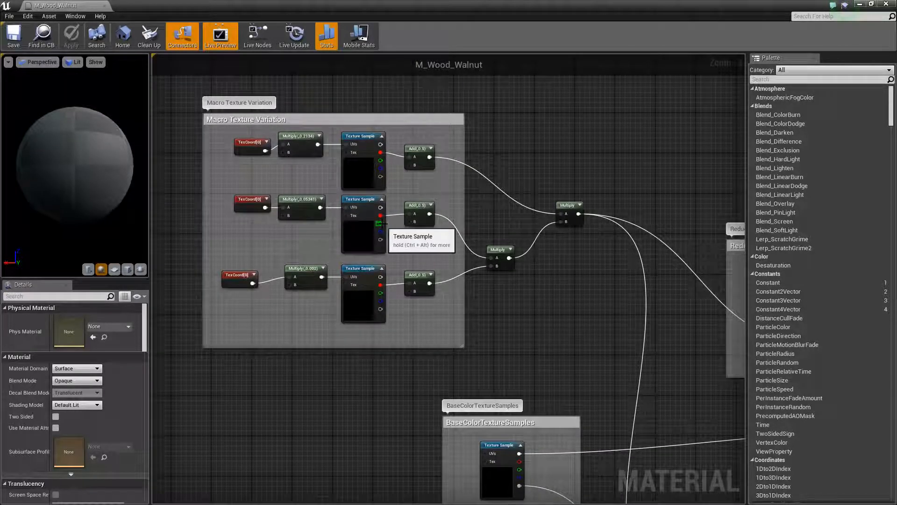
{"action": "left_click_drag", "start_coordinate": [250, 276], "coordinate": [255, 275]}
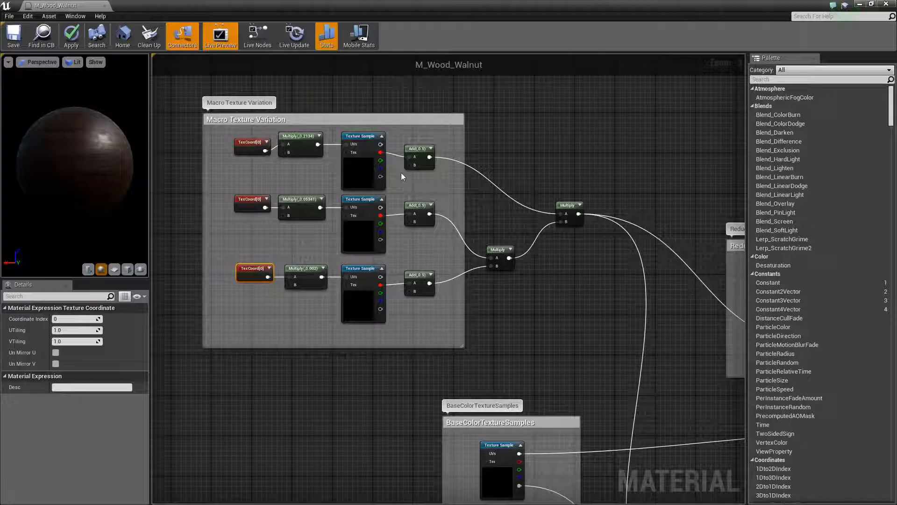
Move the uppermost TexCoord node in the Macro Texture Variation group slightly up and closer to its Multiply node.
{"action": "left_click_drag", "start_coordinate": [246, 144], "coordinate": [246, 139]}
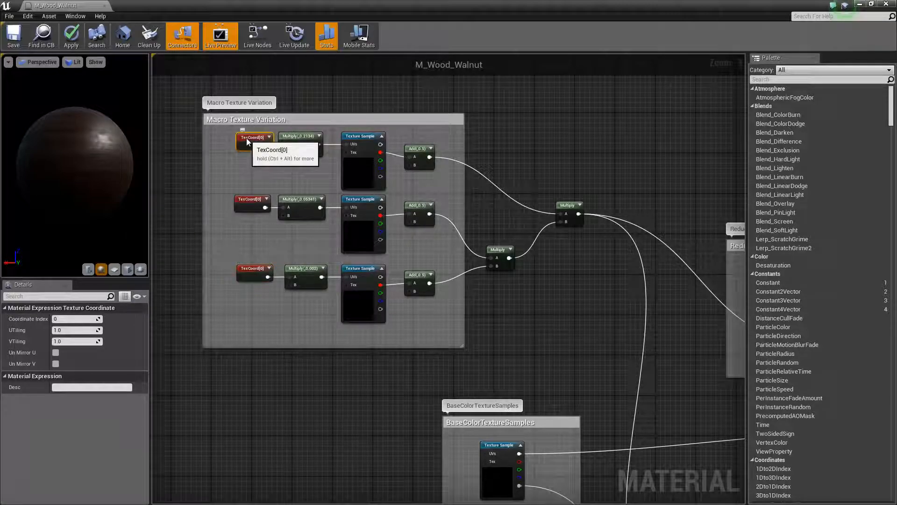
{"action": "left_click", "coordinate": [407, 233]}
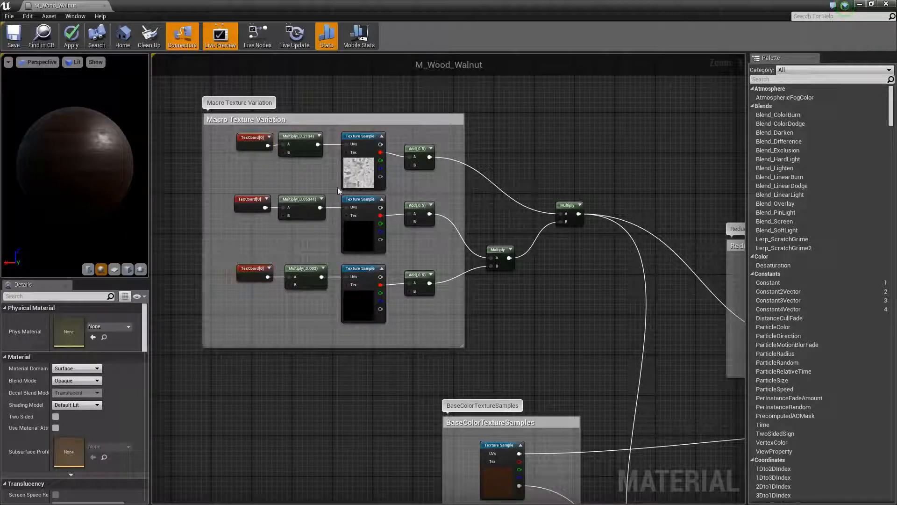
Examine the texture settings of the three Texture Sample nodes in the Macro Texture Variation group, finishing on the uppermost one.
{"action": "scroll", "coordinate": [351, 160], "scroll_direction": "up", "scroll_amount": 3}
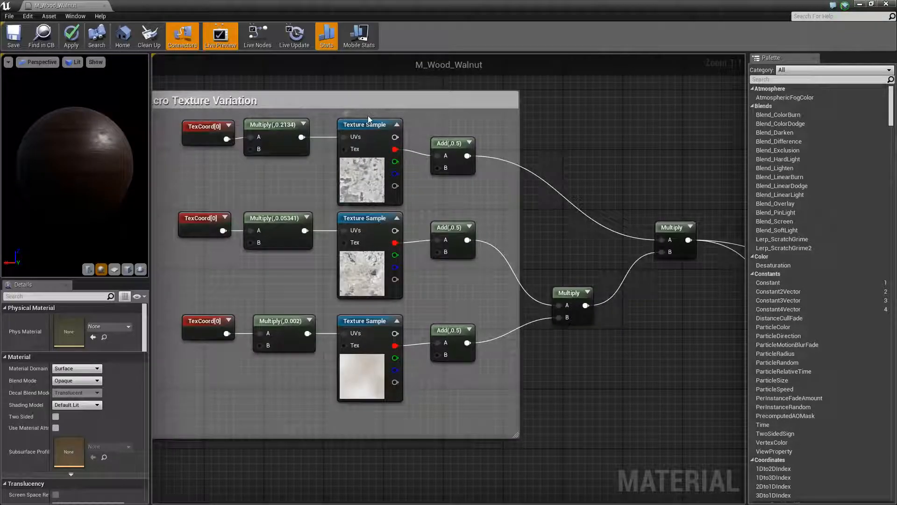
{"action": "left_click", "coordinate": [366, 135]}
{"action": "left_click", "coordinate": [366, 245]}
{"action": "left_click", "coordinate": [372, 334]}
{"action": "left_click", "coordinate": [377, 227]}
{"action": "left_click", "coordinate": [379, 132]}
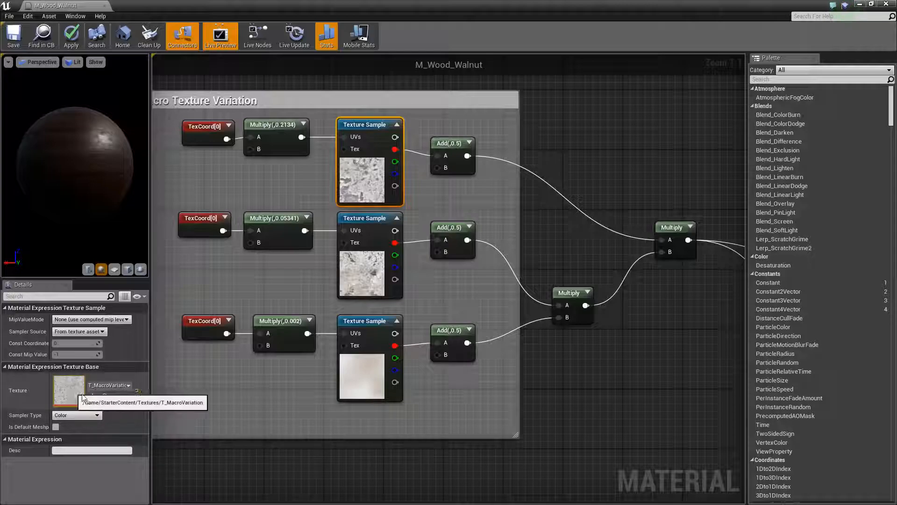
Shrink the material editor window, widen its Details area, and locate the uppermost Texture Sample's T_MacroVariation texture in the Content Browser.
{"action": "left_click_drag", "start_coordinate": [151, 4], "coordinate": [316, 32]}
{"action": "left_click_drag", "start_coordinate": [248, 240], "coordinate": [248, 283]}
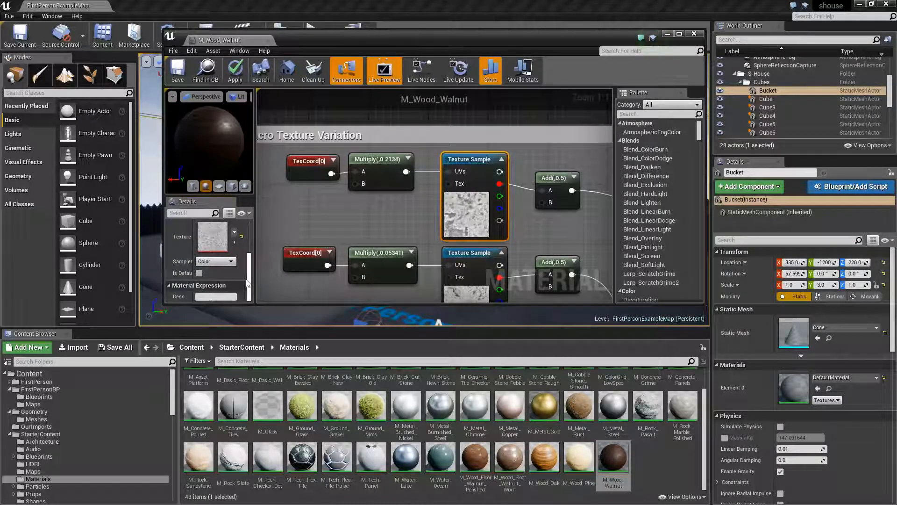
{"action": "left_click_drag", "start_coordinate": [164, 217], "coordinate": [69, 217]}
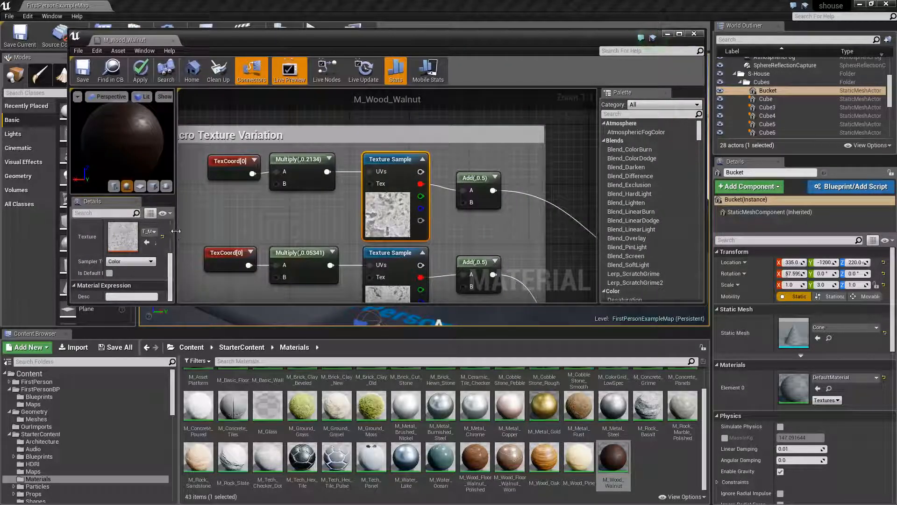
{"action": "left_click_drag", "start_coordinate": [176, 231], "coordinate": [249, 231]}
{"action": "left_click", "coordinate": [185, 242]}
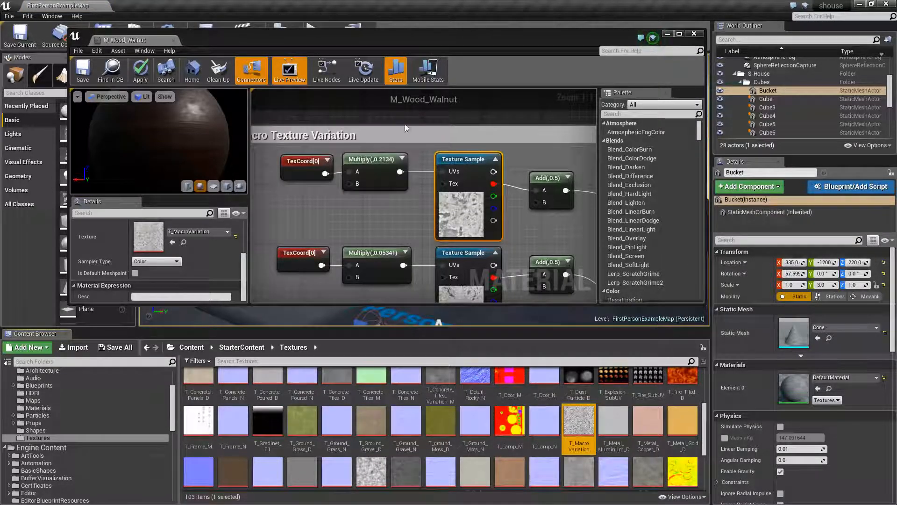
{"action": "scroll", "coordinate": [490, 125], "scroll_direction": "down", "scroll_amount": 3}
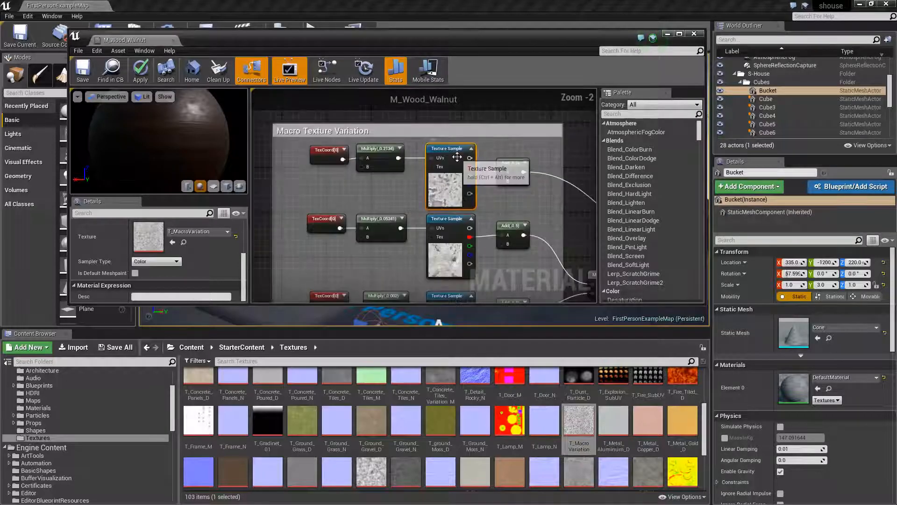